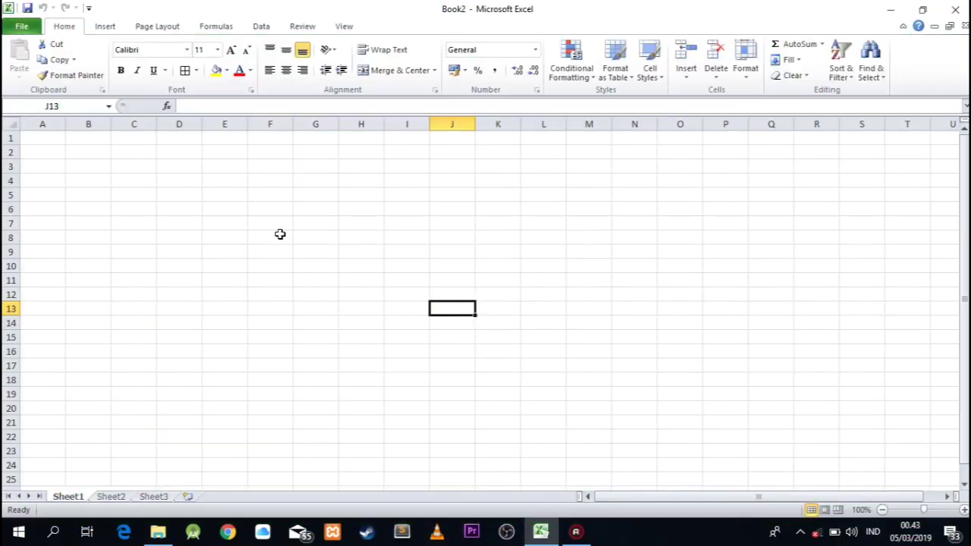
- Enter the headers No, Nama and Nilai Mata Pelajaran across G6:I6
left_click(300, 226)
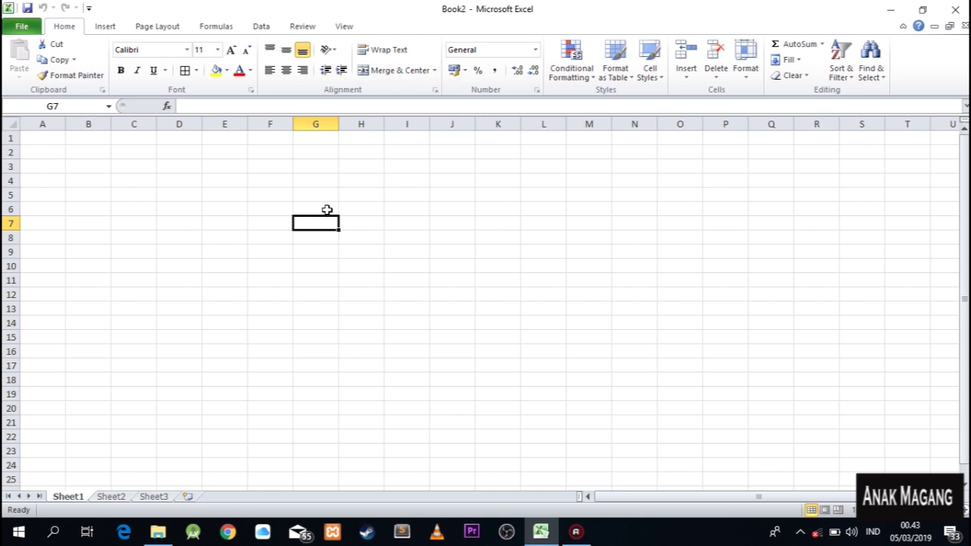
left_click(375, 220)
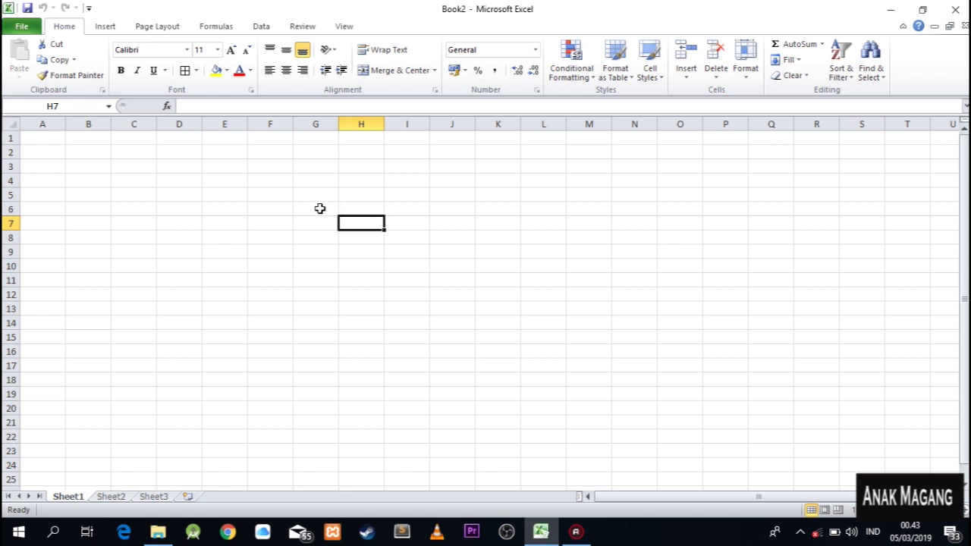
left_click(282, 209)
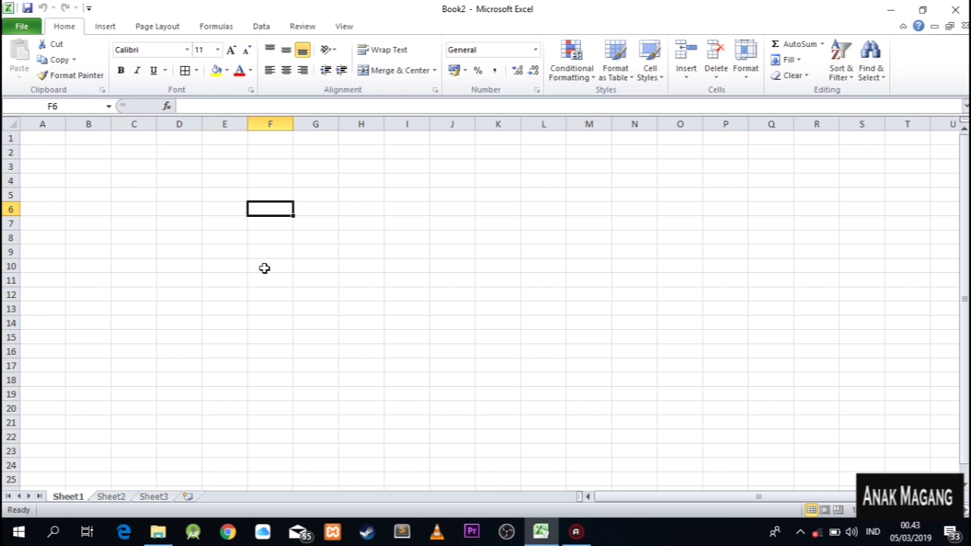
left_click(326, 209)
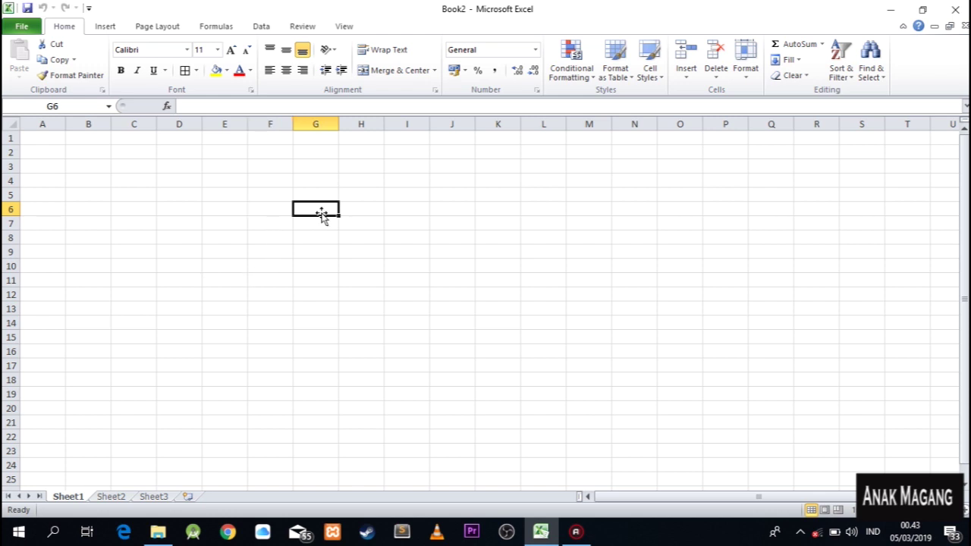
type("n")
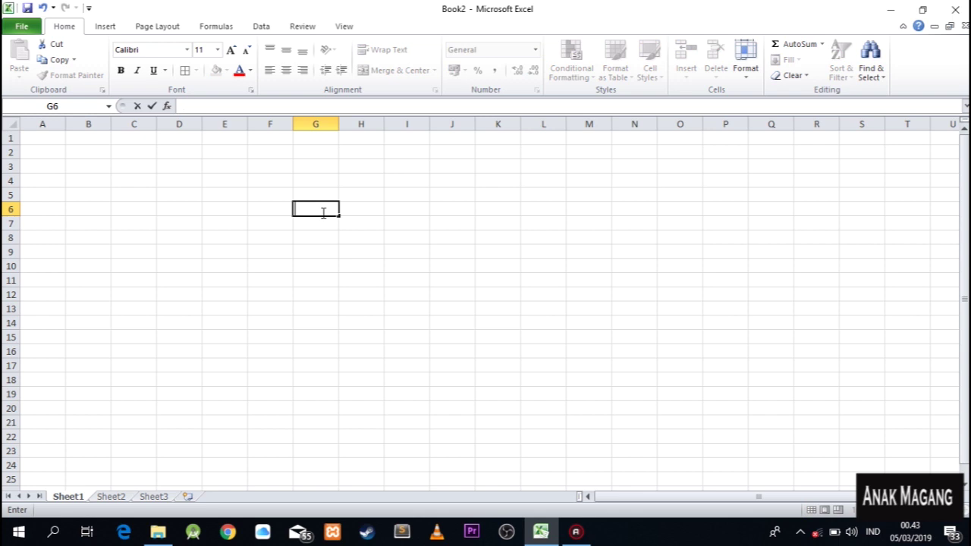
type("N")
type("o")
key("Tab")
type("Nama")
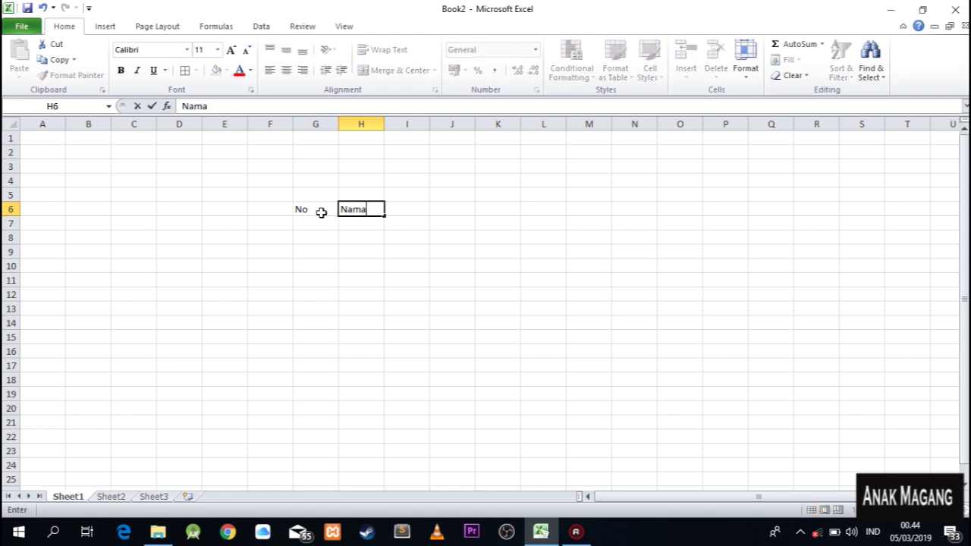
key("Tab")
type("Nilai Mata P")
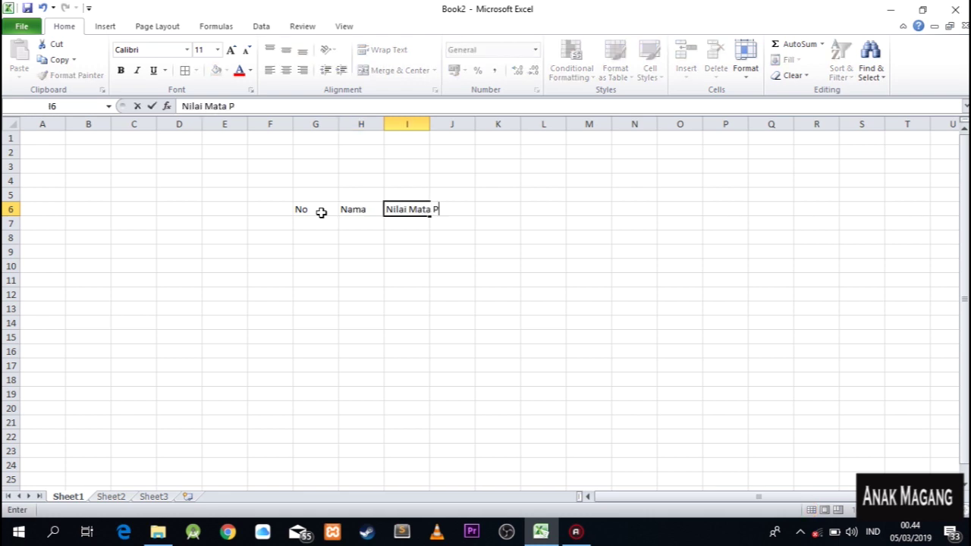
type("elajaran")
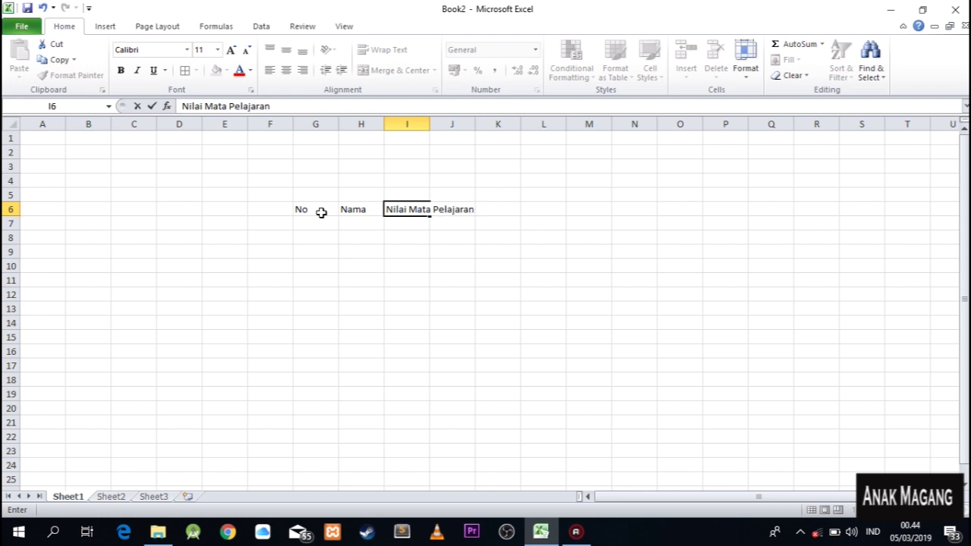
left_click(555, 281)
- Type the subject subheadings IPA, IPS and AGAMA into I7:K7
left_click(407, 223)
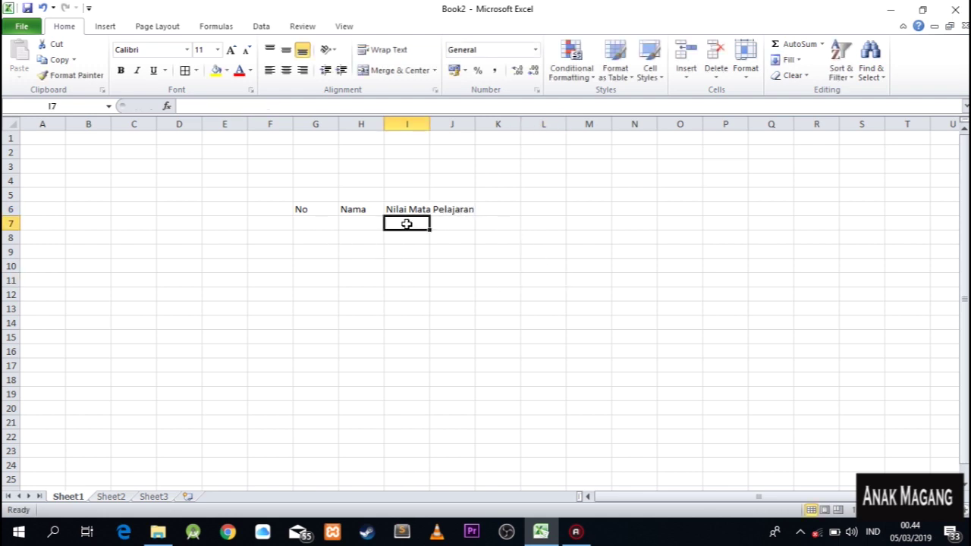
type("IPA")
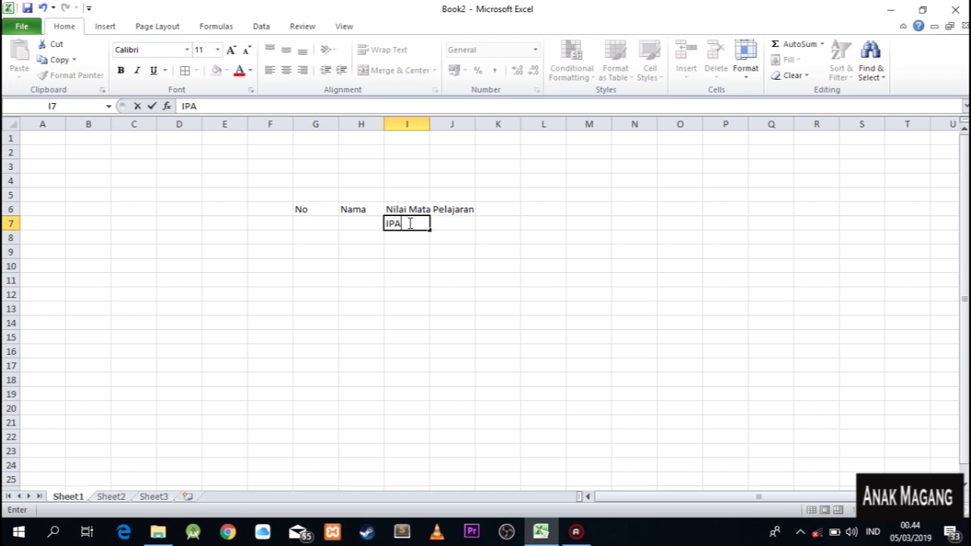
key("Tab")
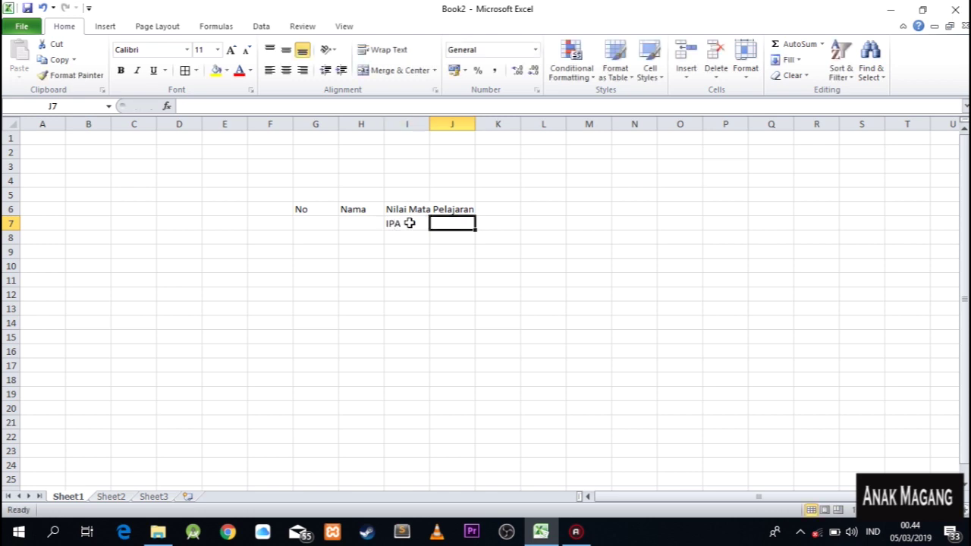
type("IPS")
key("Tab")
type("AGAM")
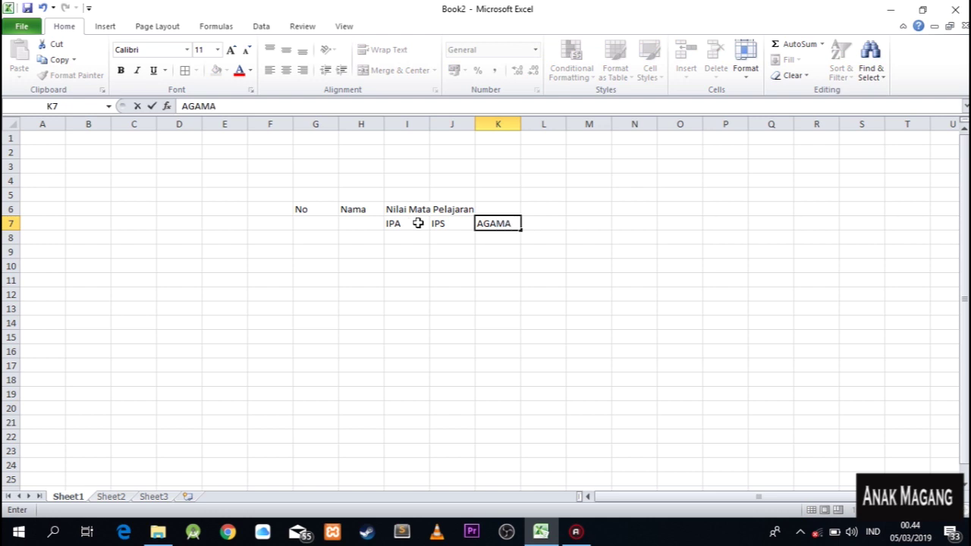
left_click(448, 321)
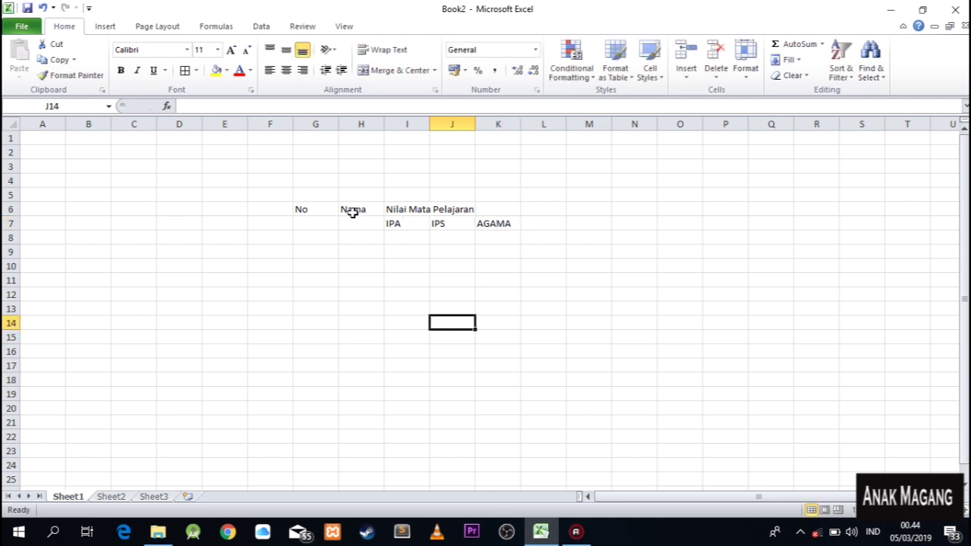
- Type 1 in G8 and fill it down as a series to number G8:G12 from 1 to 5
left_click(328, 240)
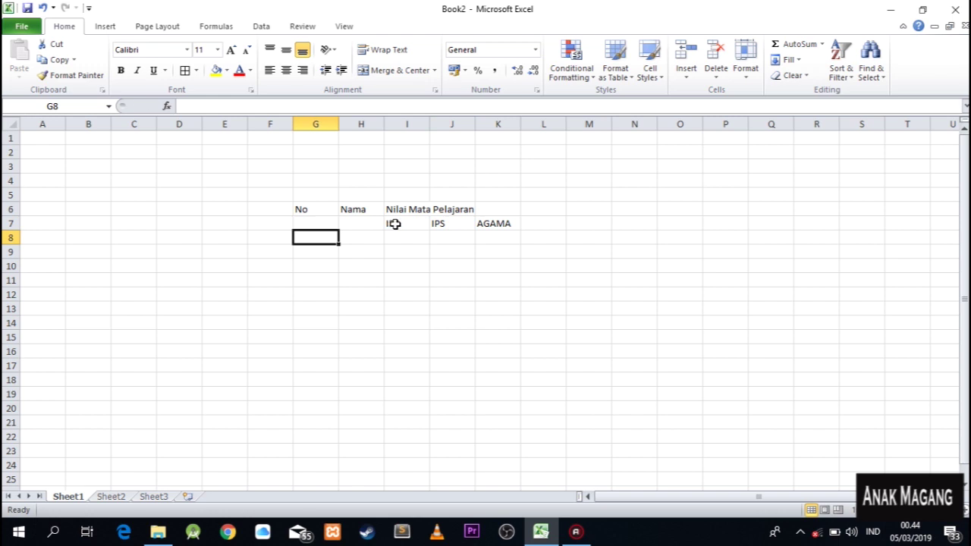
type("1")
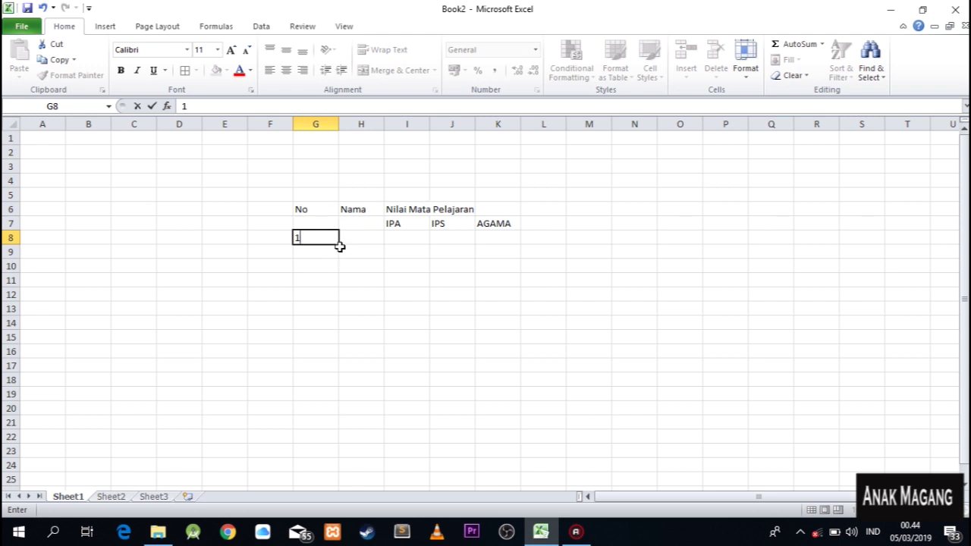
left_click_drag(339, 246, 332, 301)
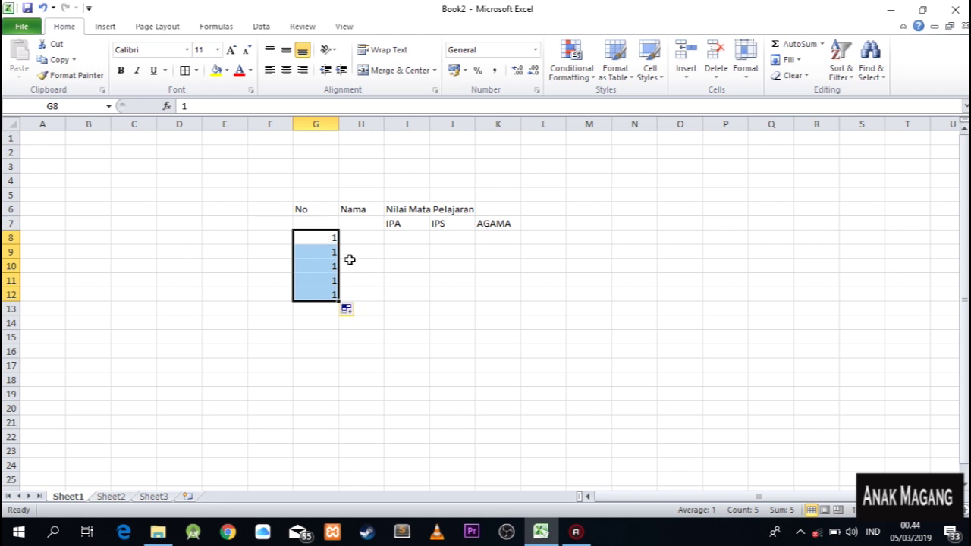
left_click(348, 311)
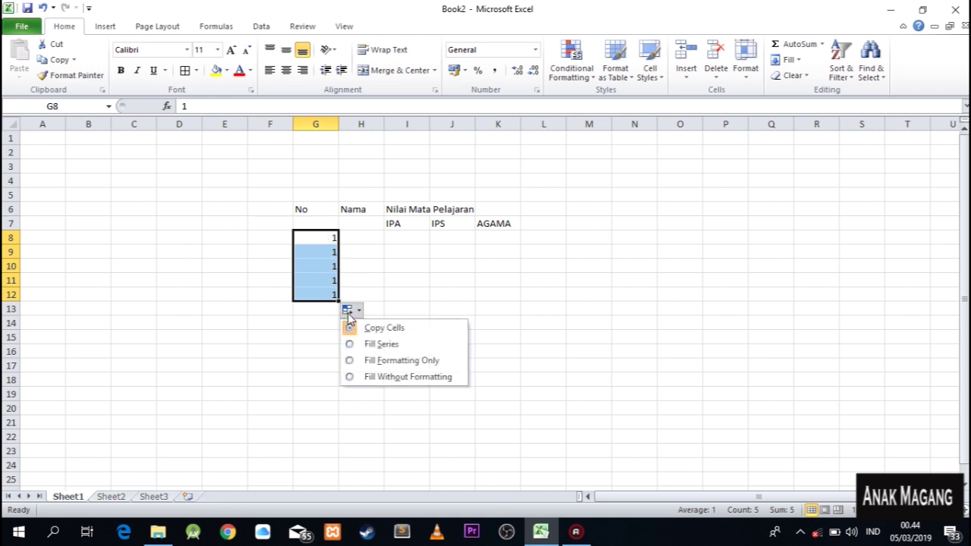
left_click(381, 343)
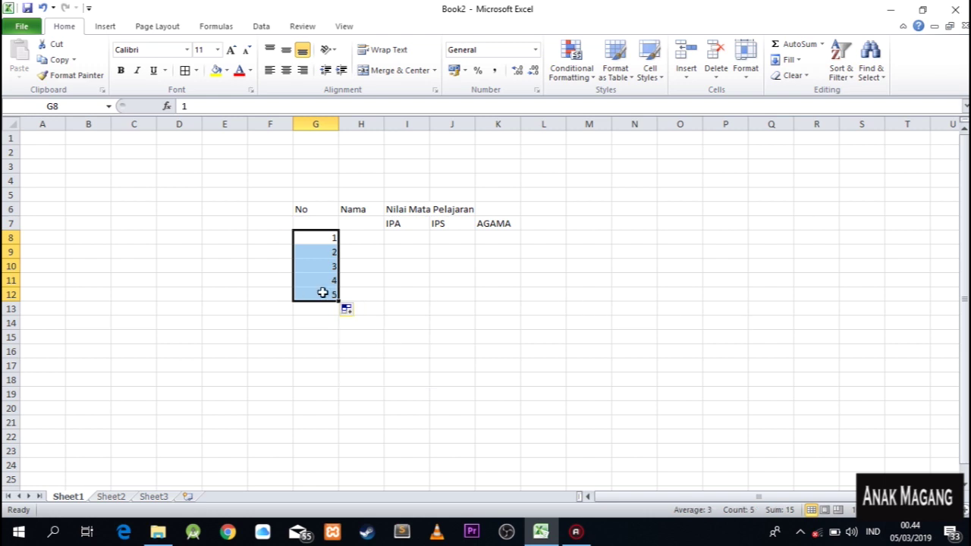
left_click(366, 241)
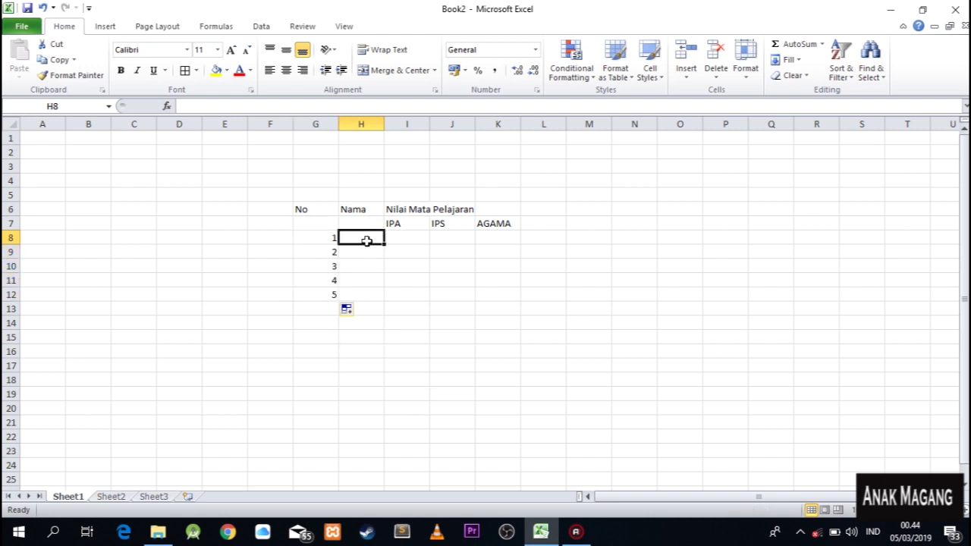
- Enter the student names Andi, Beni, Cintia, David and Esa down H8:H12
type("a")
type("ON")
key("BackSpace")
key("BackSpace")
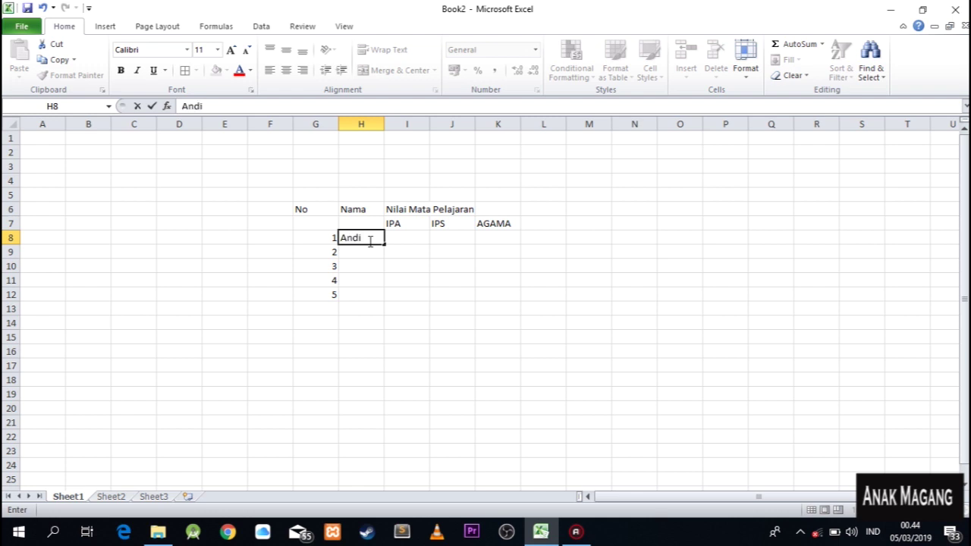
key("Return")
type("B")
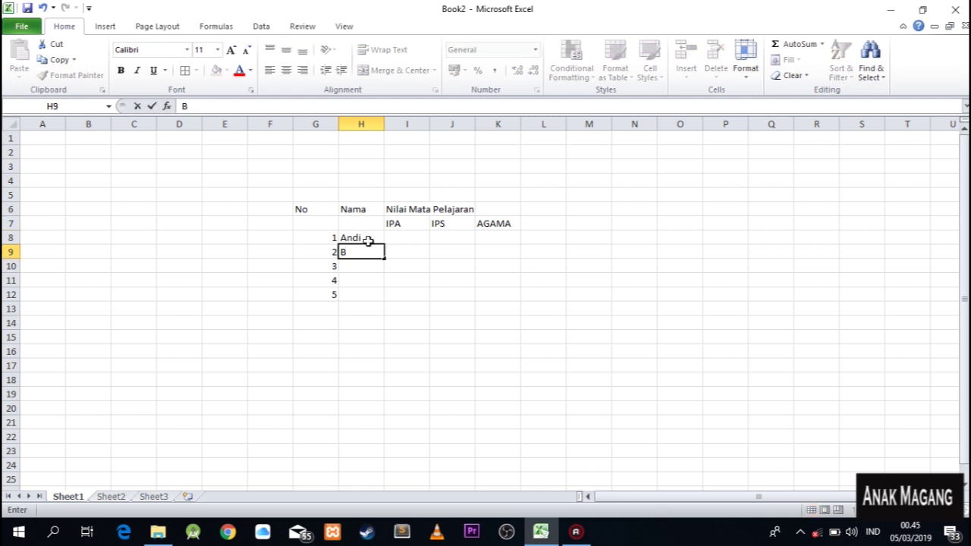
key("BackSpace")
key("BackSpace")
type("eni")
key("Return")
type("Cintia")
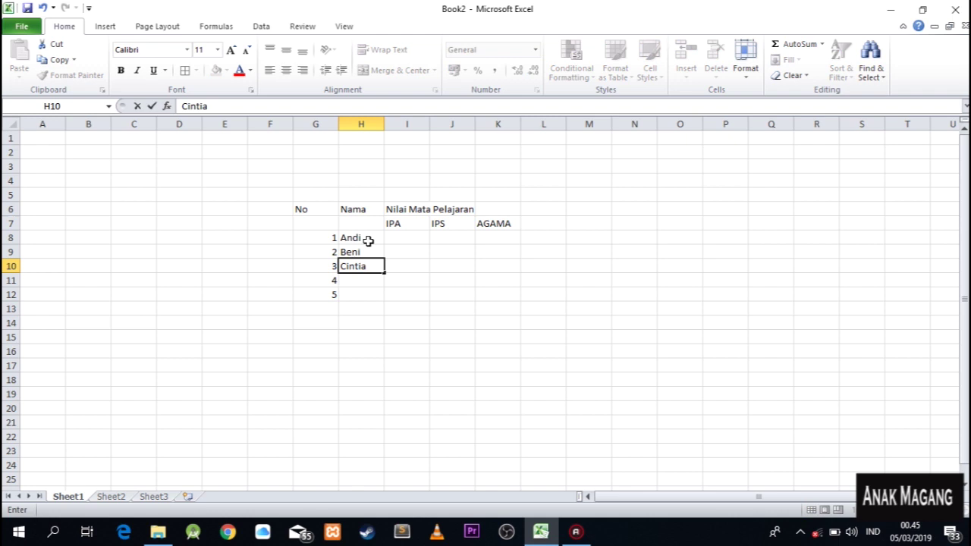
key("Return")
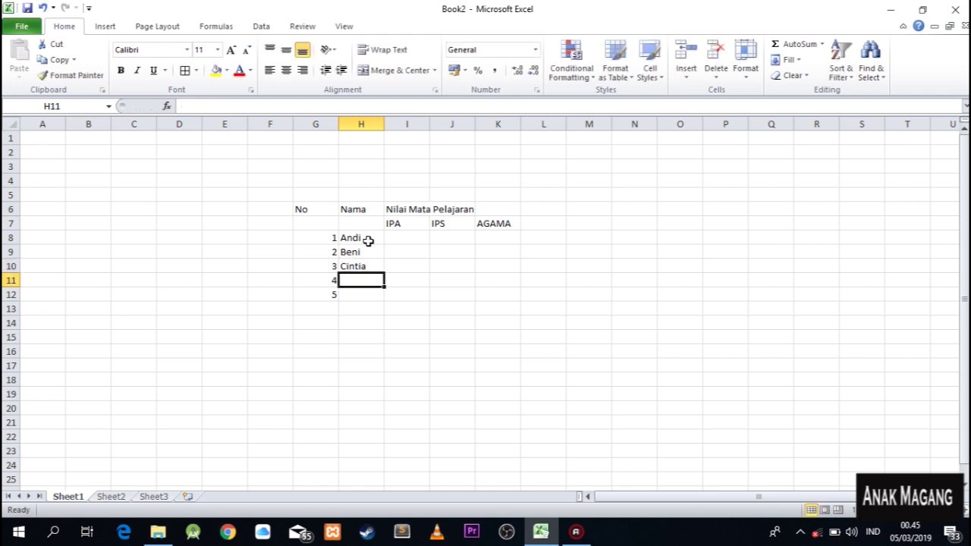
type("David")
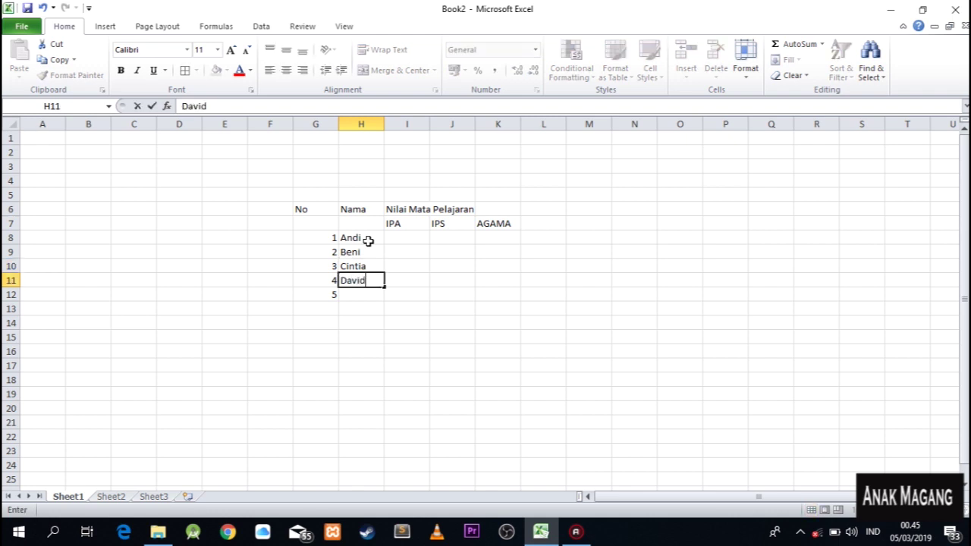
key("Return")
type("Esa")
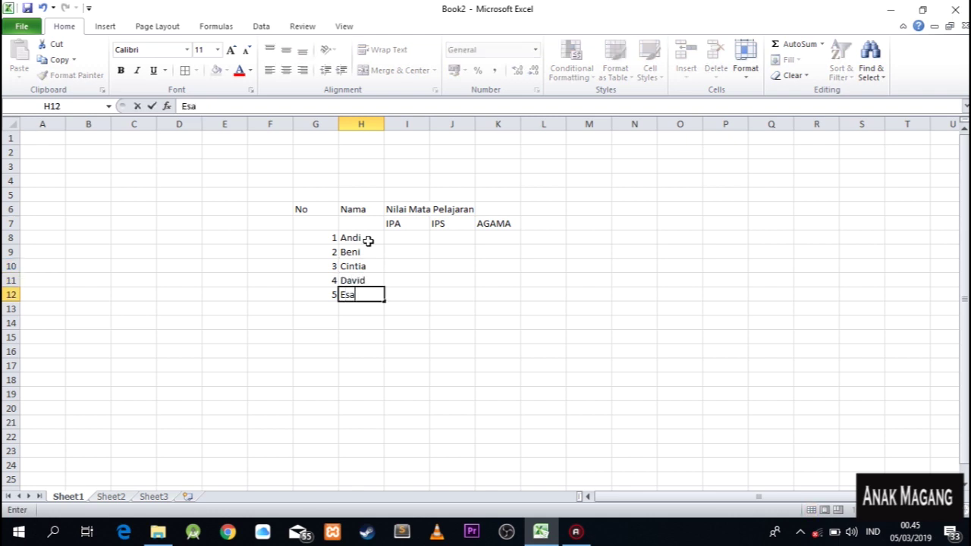
left_click(410, 239)
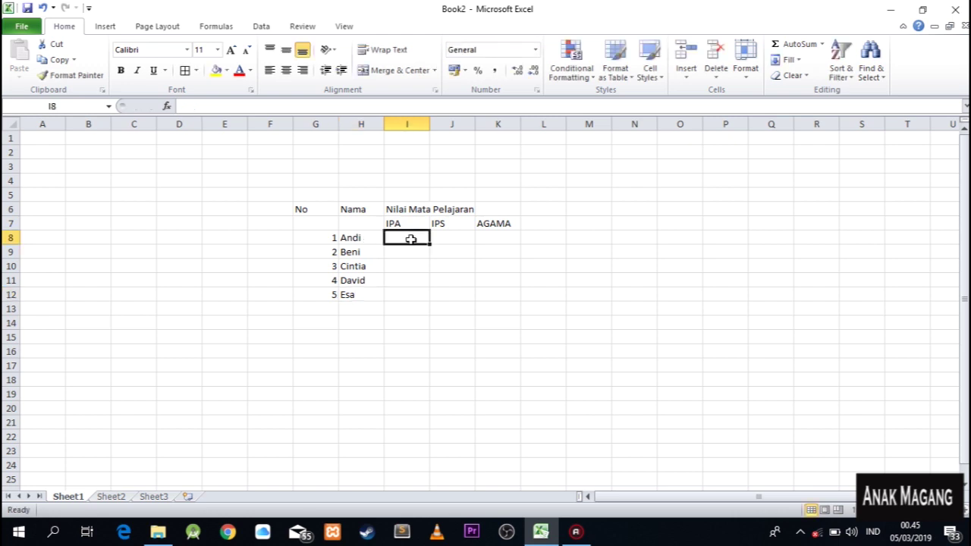
- Enter the IPA scores 67, 56, 45, 67 and 56 down column I
type("67")
key("Return")
type("56")
key("Return")
type("45")
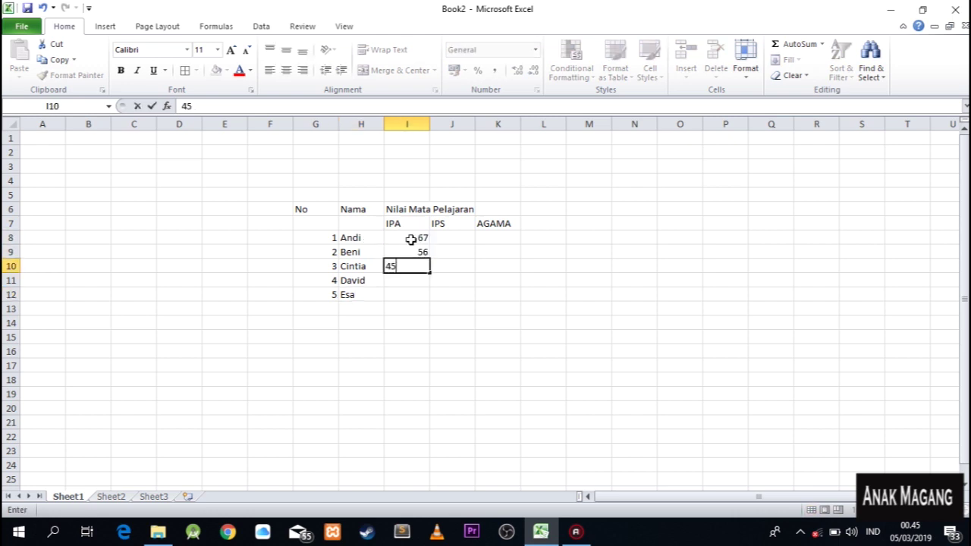
key("Return")
type("67")
key("Return")
type("56")
key("Up")
key("Up")
key("Up")
key("Up")
- Fill the IPS column with the scores 56, 45, 56 and 67
key("Right")
type("56")
key("Return")
type("45")
key("Return")
key("Return")
type("56")
- Enter the AGAMA scores 45, 34, 65, 56 and 45 in K8:K12
key("Return")
type("67")
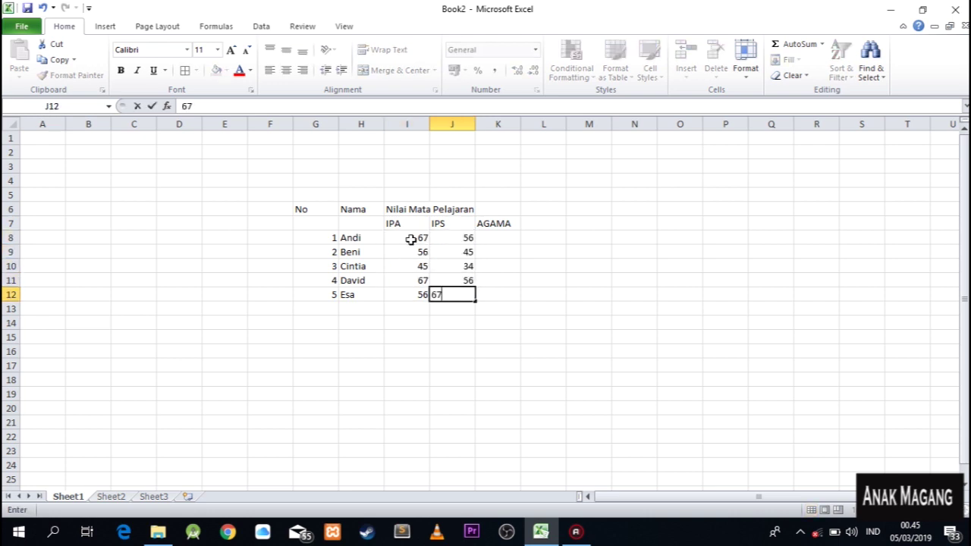
key("Up")
key("Right")
key("Up")
key("Up")
key("Up")
type("45")
key("Return")
type("3")
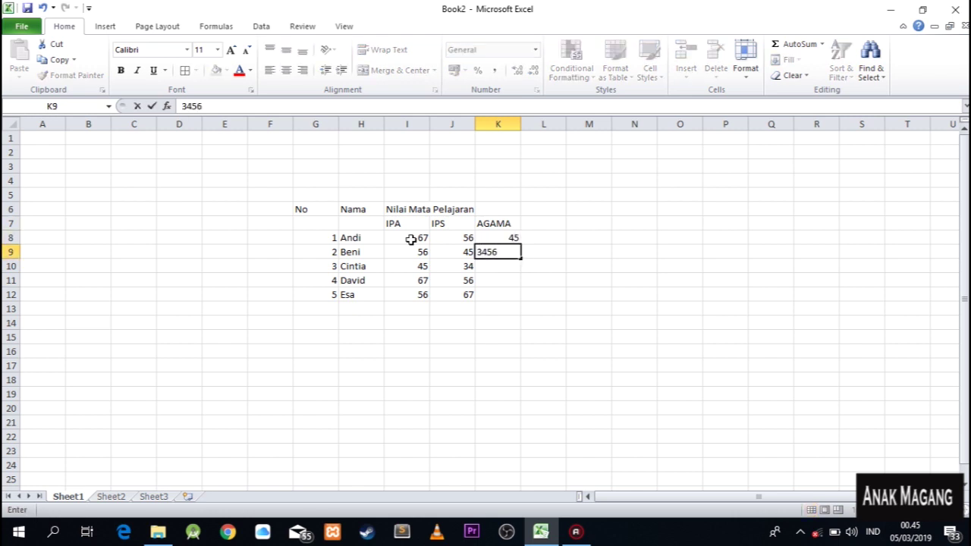
key("Return")
type("65")
key("Return")
type("56")
key("Return")
type("45")
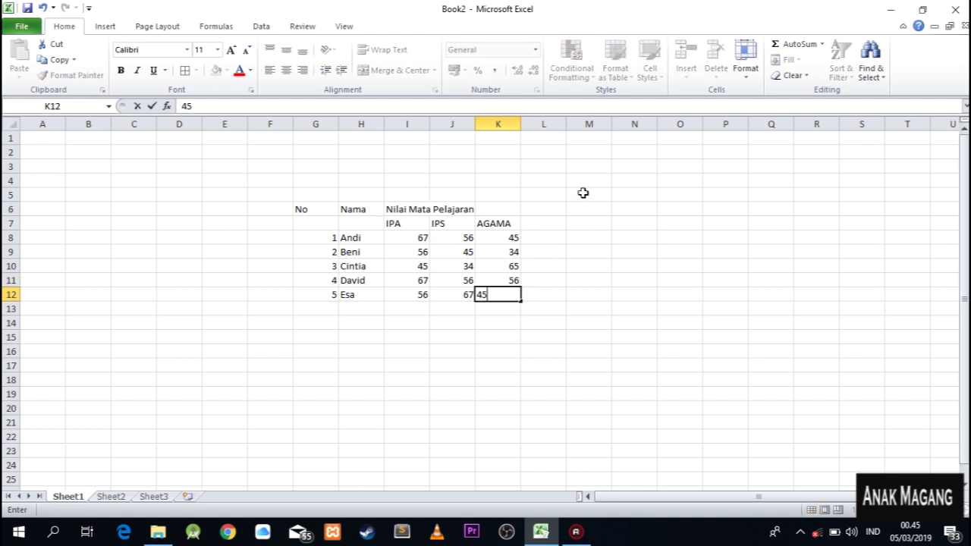
left_click(588, 396)
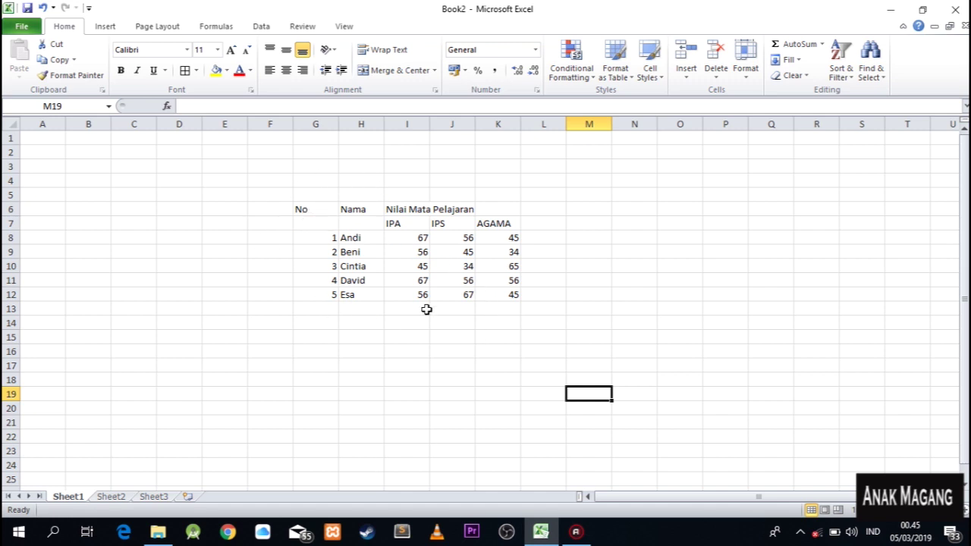
- Apply All Borders to every cell of the G6:K12 grade table
mouse_move(309, 210)
left_mouse_down()
mouse_move(374, 221)
mouse_move(499, 292)
left_mouse_up()
left_click(196, 70)
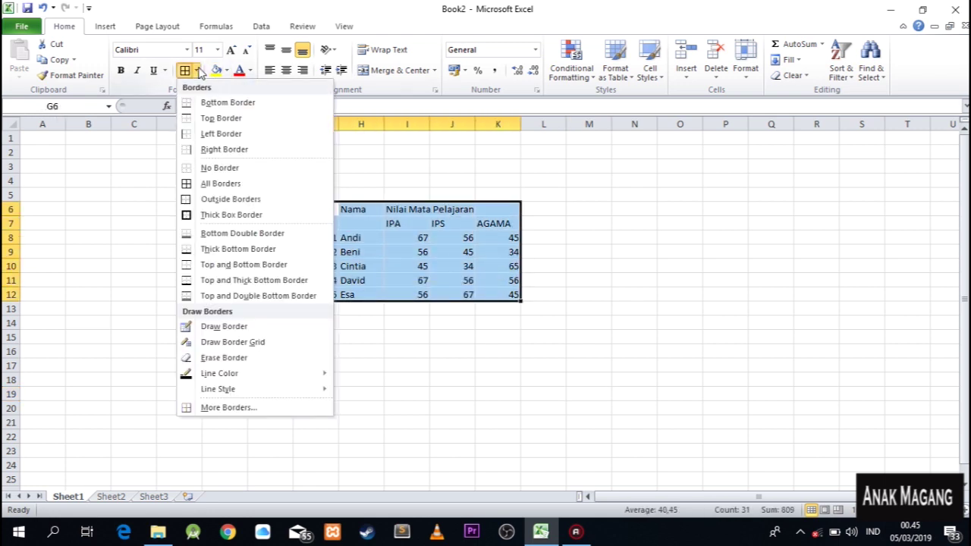
left_click(230, 188)
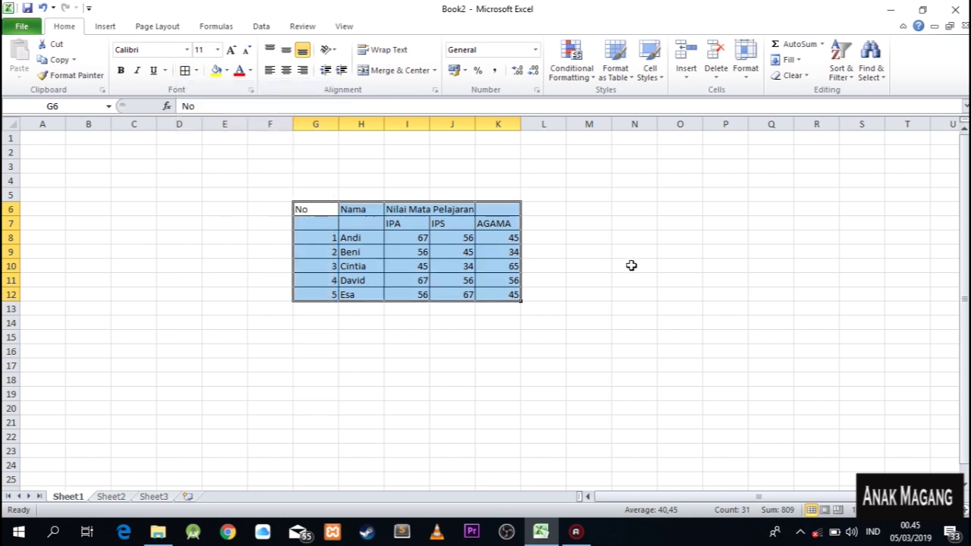
left_click(584, 211)
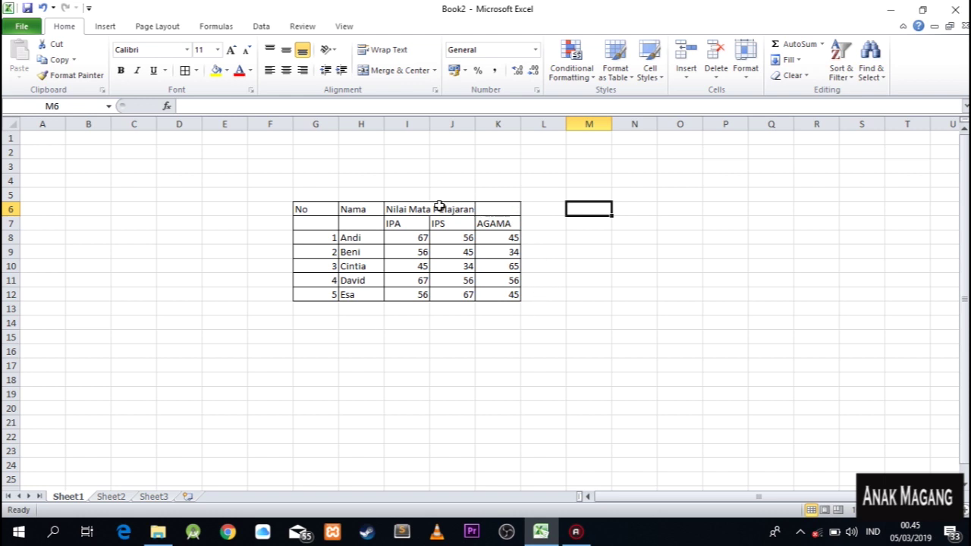
- Merge and centre I6:K6 for Nilai Mata Pelajaran, and G6:G7 and H6:H7 for No and Nama
left_click_drag(397, 208, 494, 210)
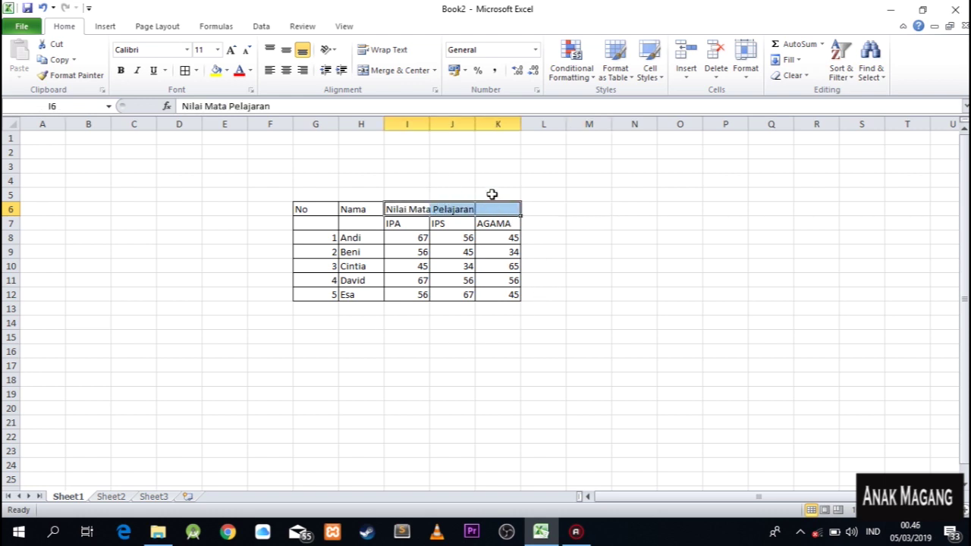
left_click(412, 70)
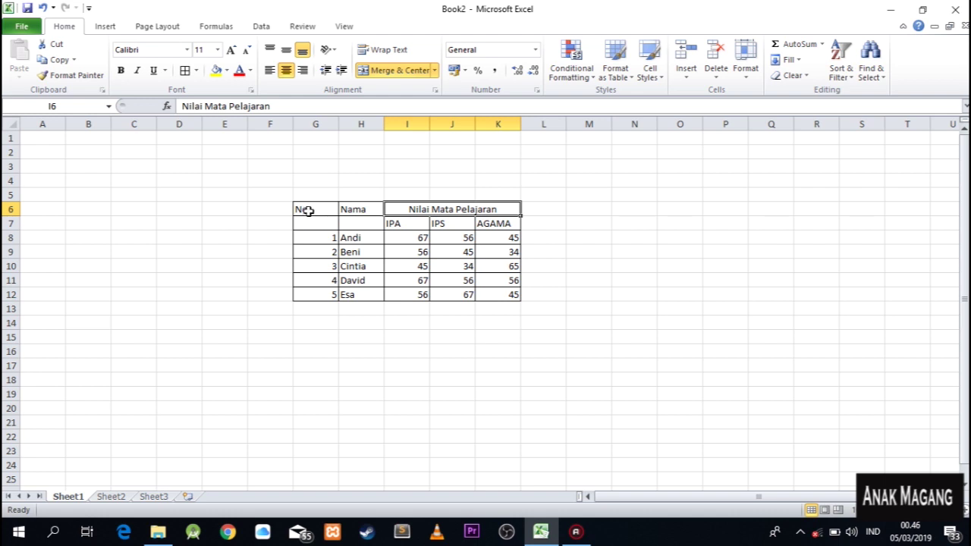
left_click(302, 206)
left_click_drag(311, 213, 316, 224)
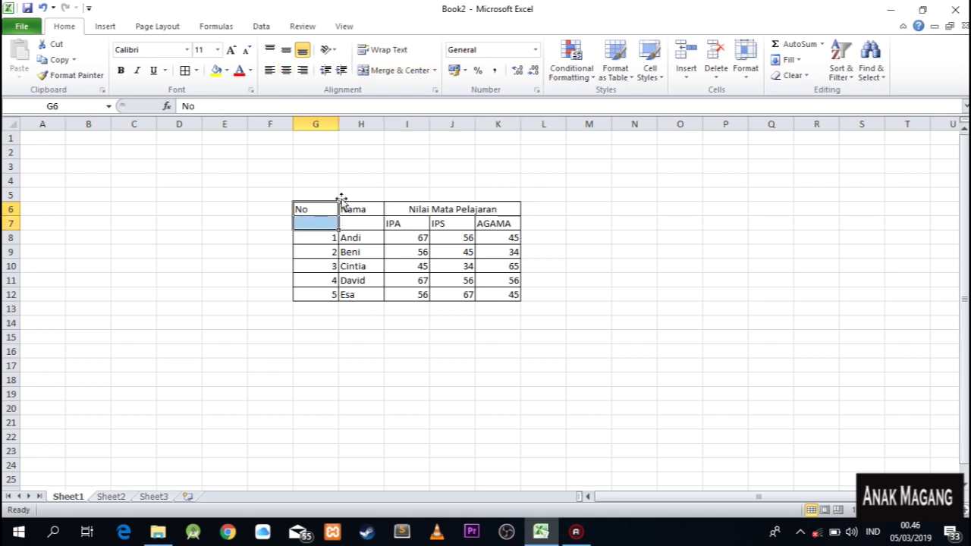
left_click(399, 74)
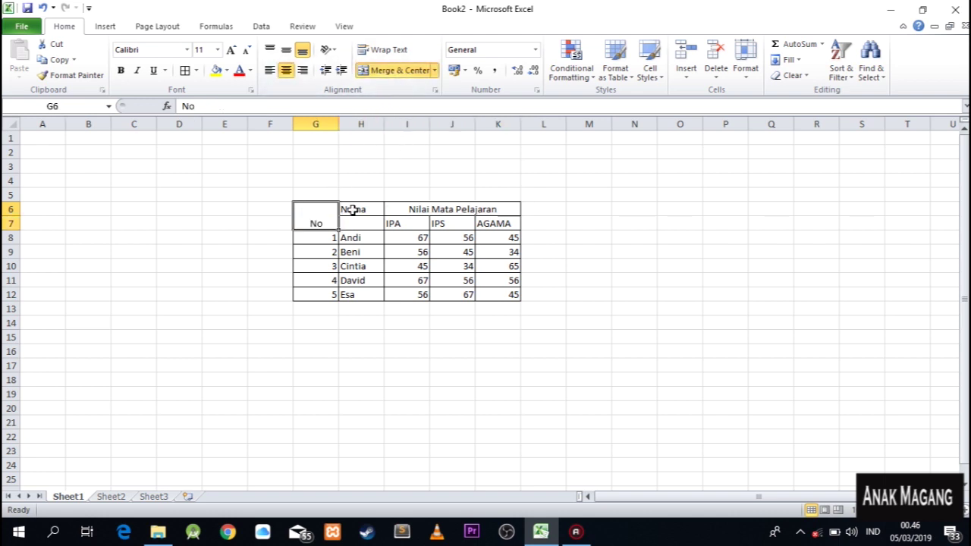
left_click_drag(357, 209, 365, 224)
left_click(400, 71)
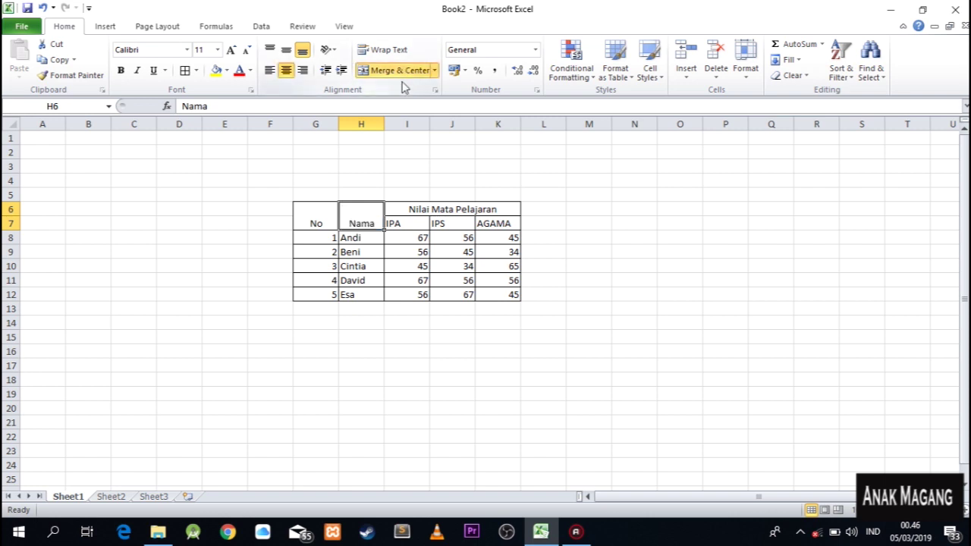
left_click(593, 369)
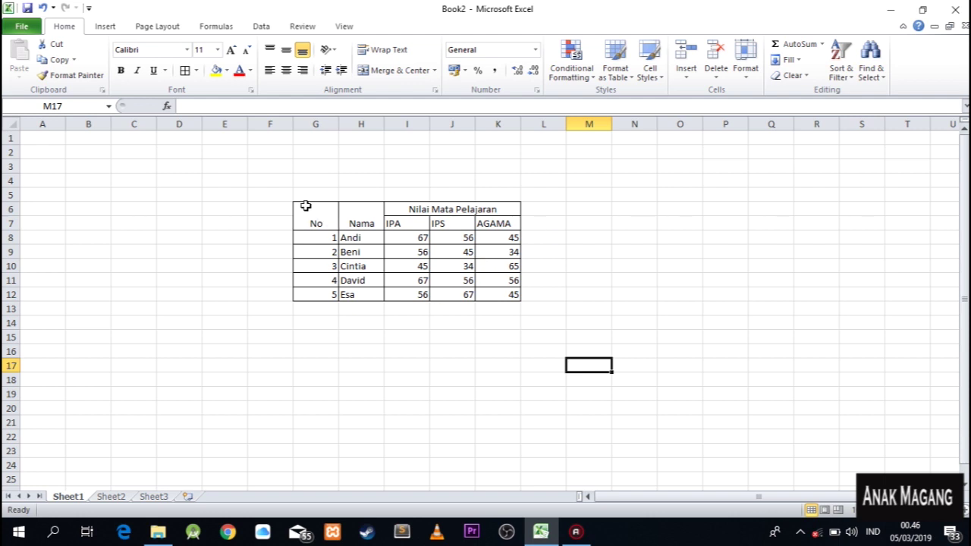
mouse_move(300, 205)
left_mouse_down()
mouse_move(464, 257)
mouse_move(480, 291)
left_mouse_up()
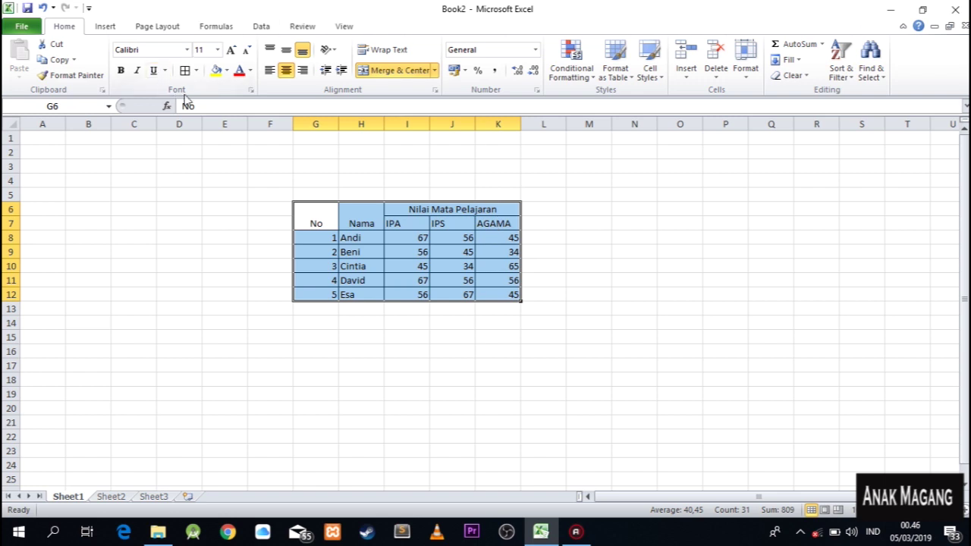
- Centre the G6:K12 table contents both horizontally and vertically
left_click(286, 70)
left_click(286, 70)
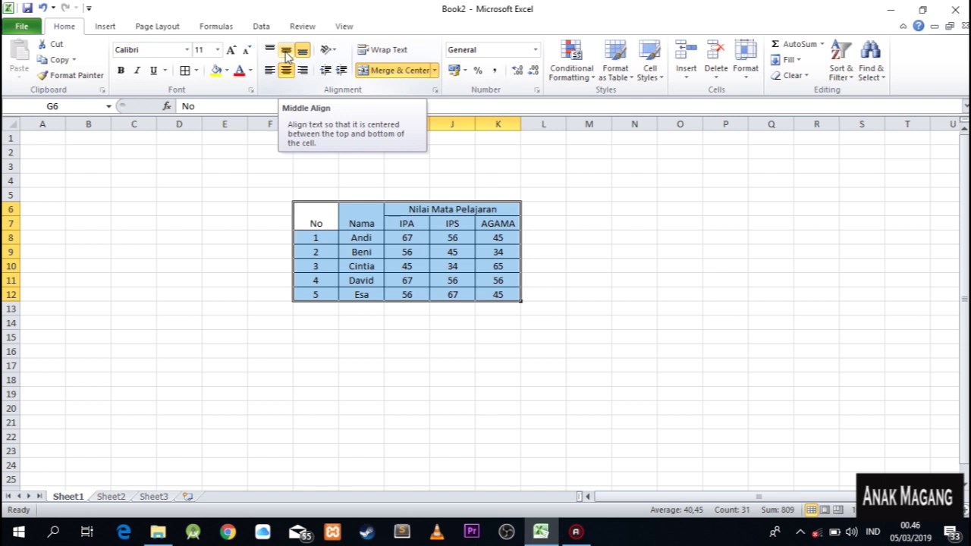
left_click(287, 56)
left_click(687, 323)
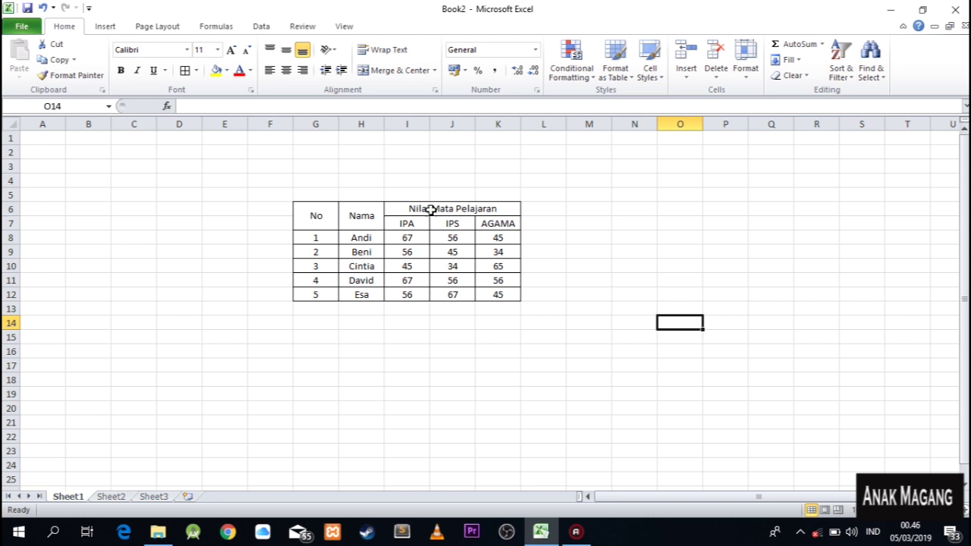
left_click_drag(452, 224, 453, 293)
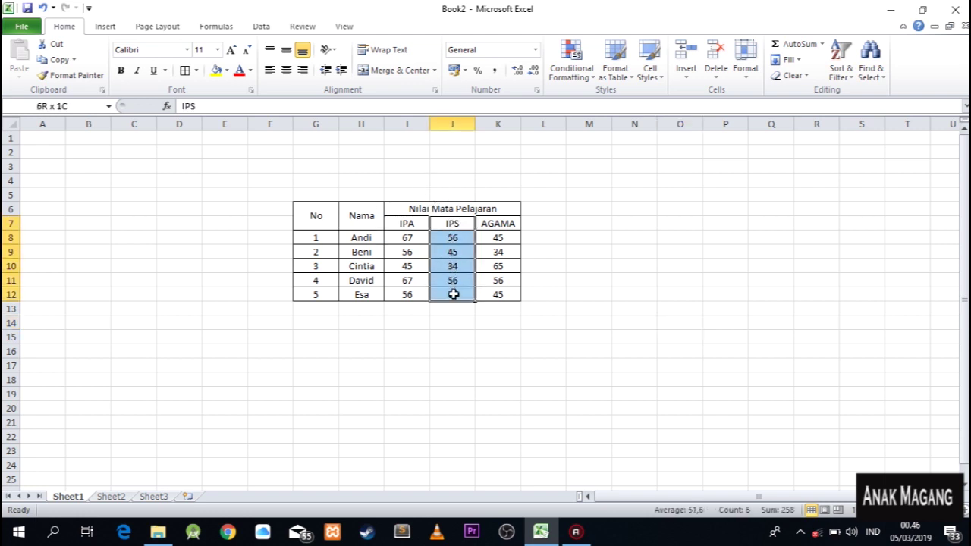
- Insert cells shifting IPS right, leaving an empty column between IPA and IPS
right_click(449, 240)
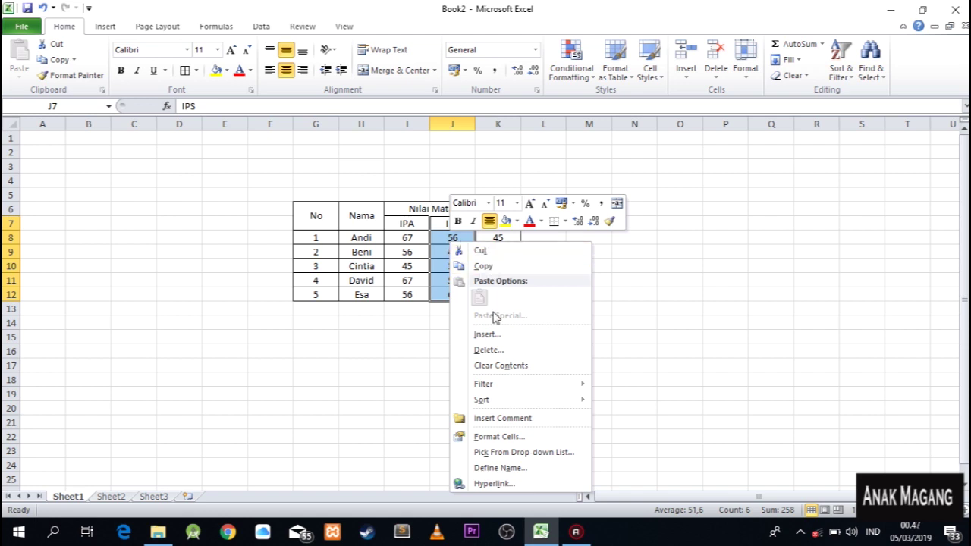
left_click(496, 335)
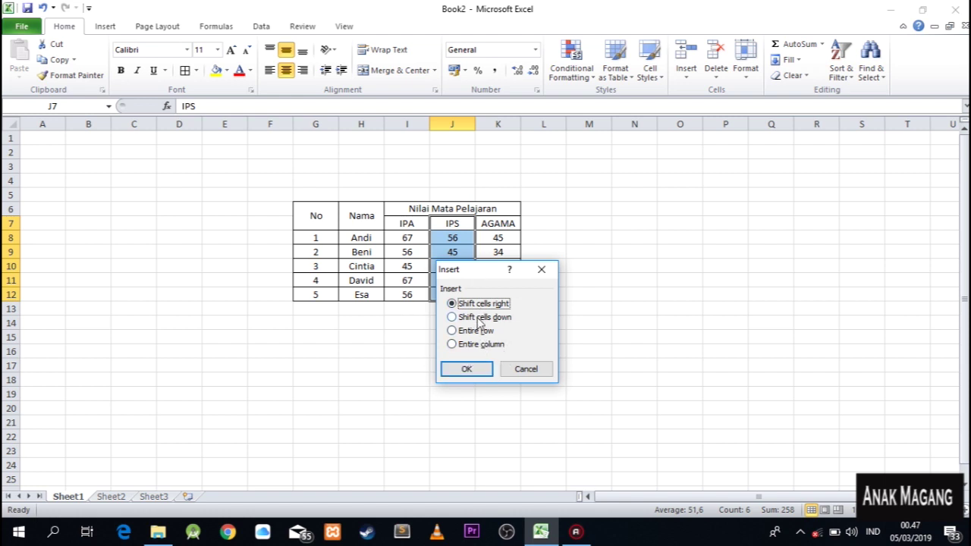
left_click(474, 369)
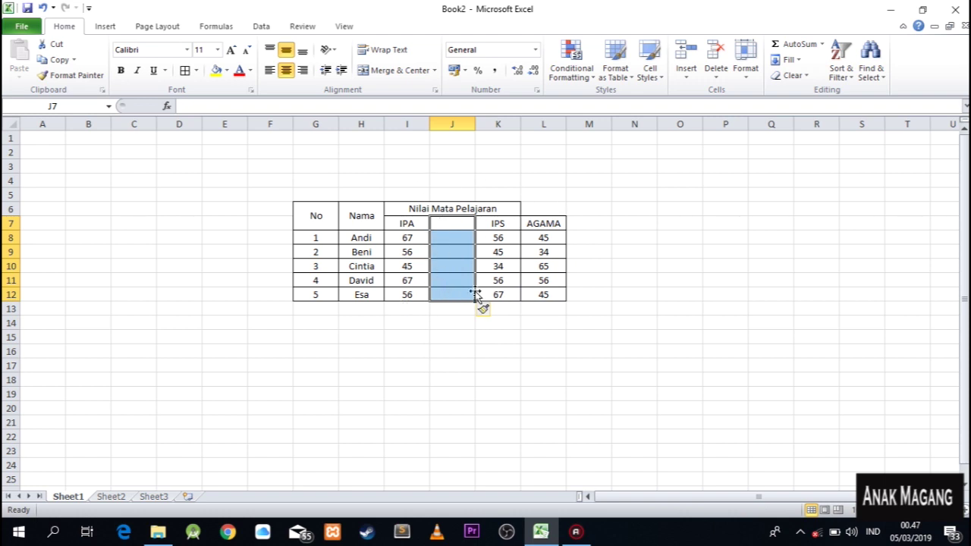
left_click_drag(543, 422, 553, 450)
- Enter the MTK header in J7 with scores 55, 56, 67, 87 and 67 below
left_click(455, 227)
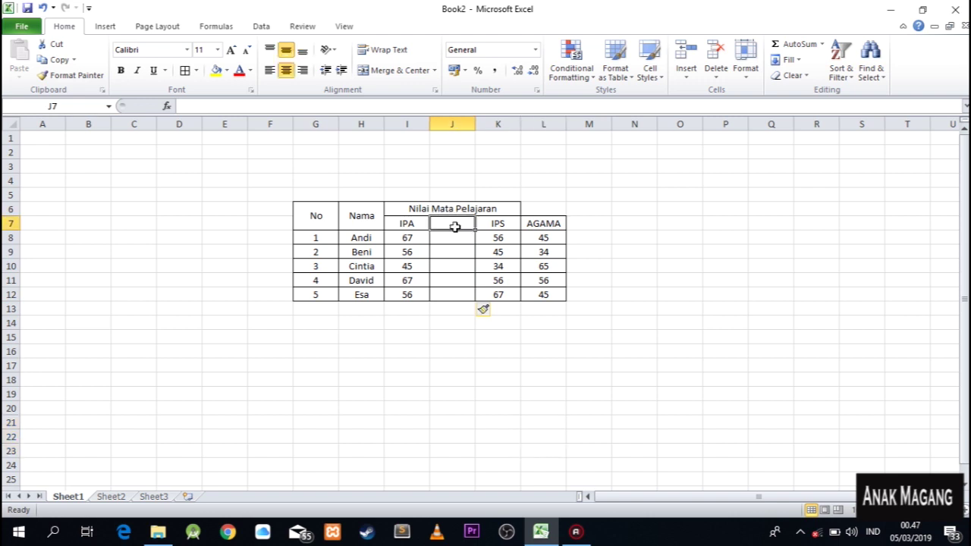
type("MTK")
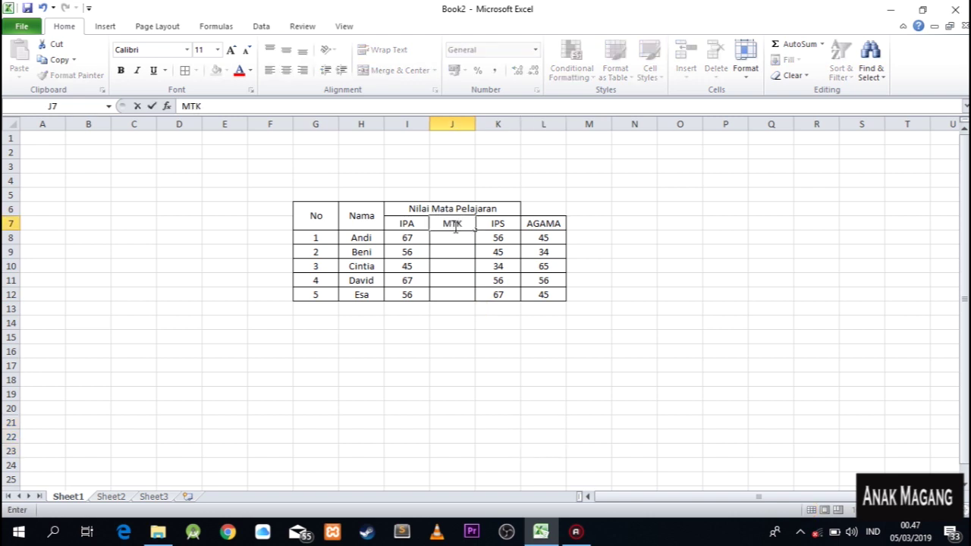
left_click(455, 241)
type("556")
key("Return")
type("56")
key("Return")
type("67")
key("Return")
type("87")
key("Return")
type("6")
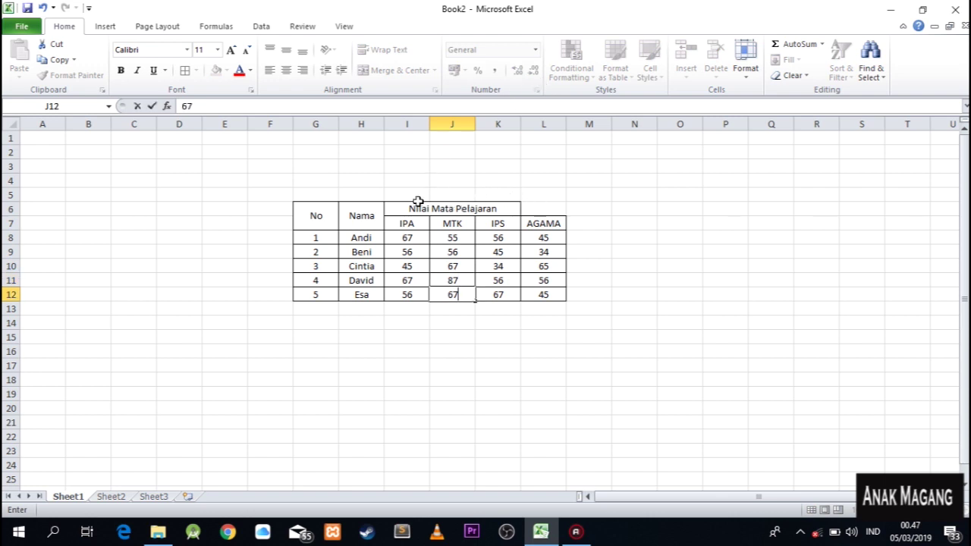
left_click_drag(399, 209, 529, 208)
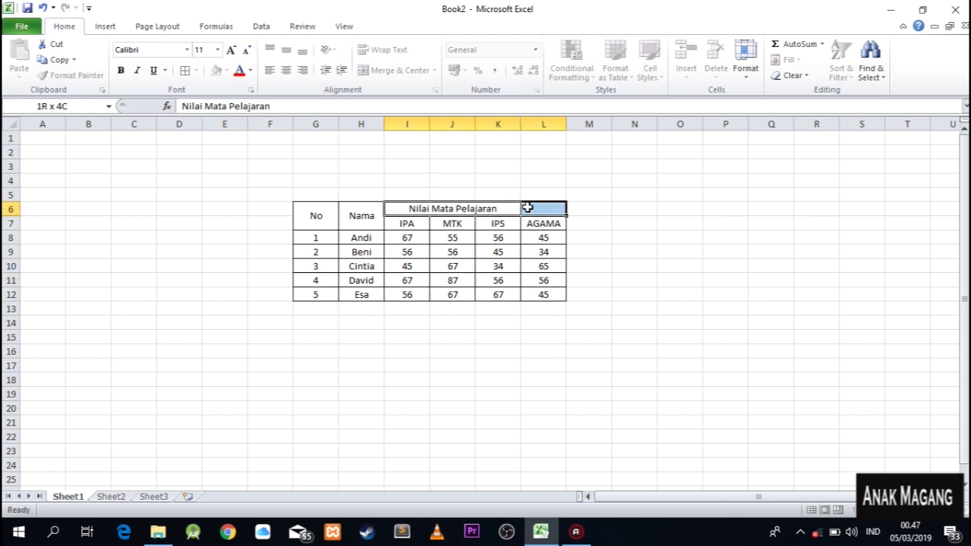
- Give I6:L6 All Borders and merge-and-centre Nilai Mata Pelajaran across it
left_click(196, 71)
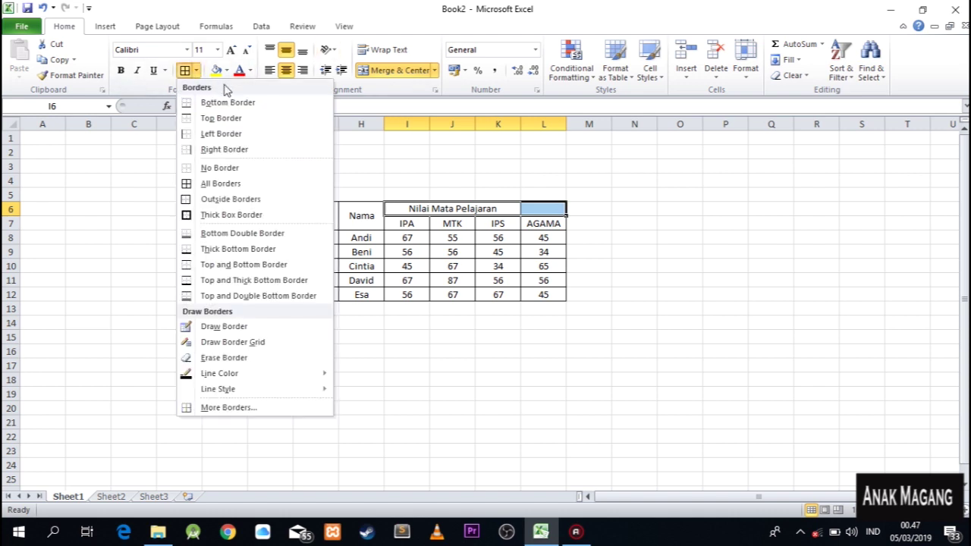
left_click(215, 181)
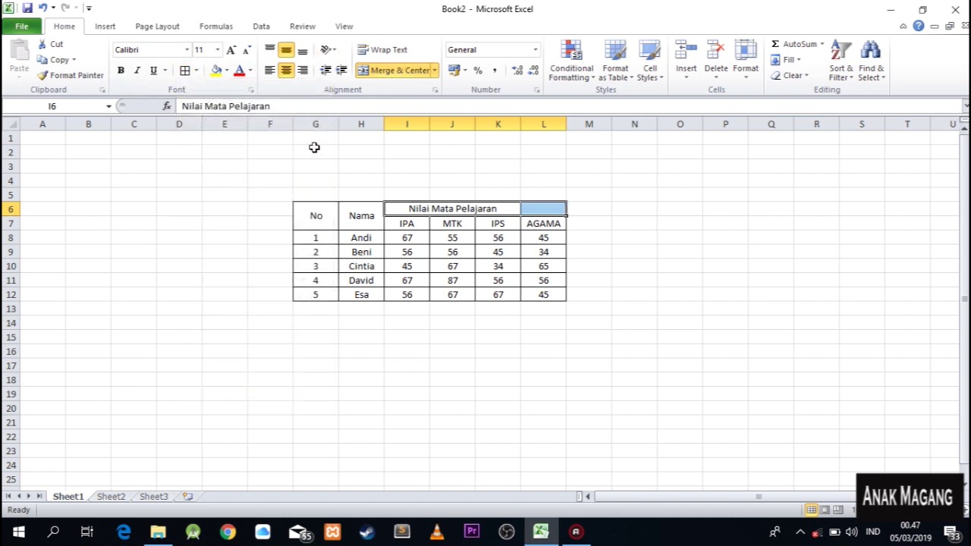
left_click(389, 71)
left_click_drag(589, 321, 595, 350)
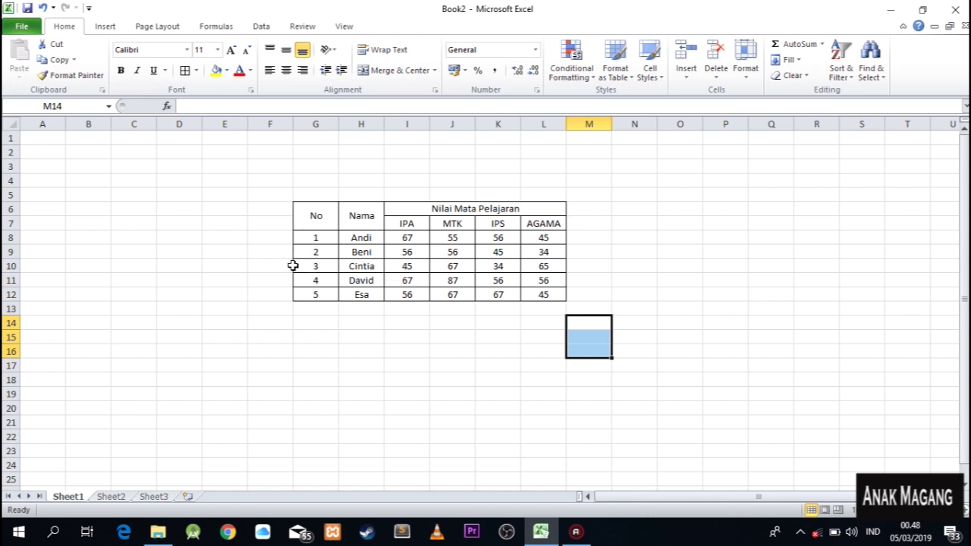
left_click(306, 266)
- Insert a blank row above Cintia by shifting the row 10 table cells down
left_click_drag(337, 265, 533, 266)
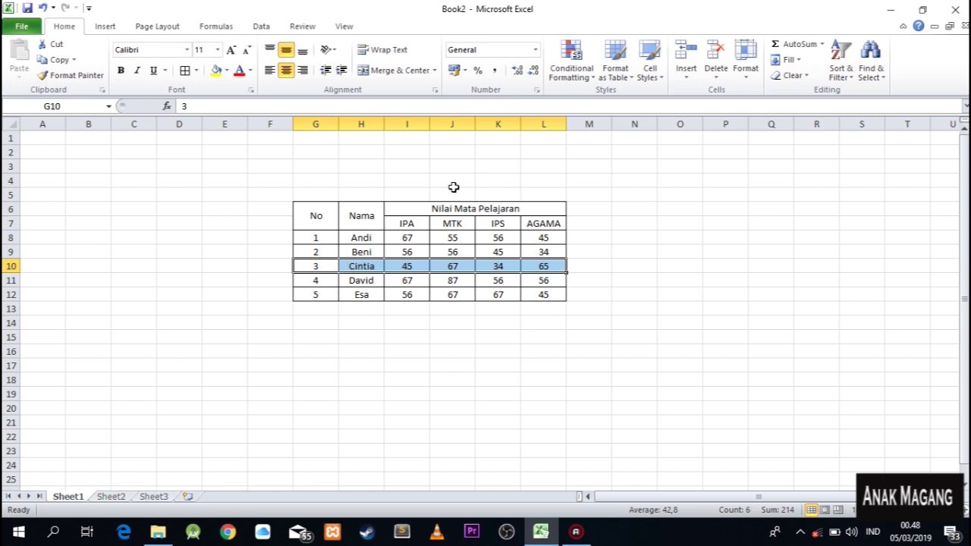
right_click(334, 265)
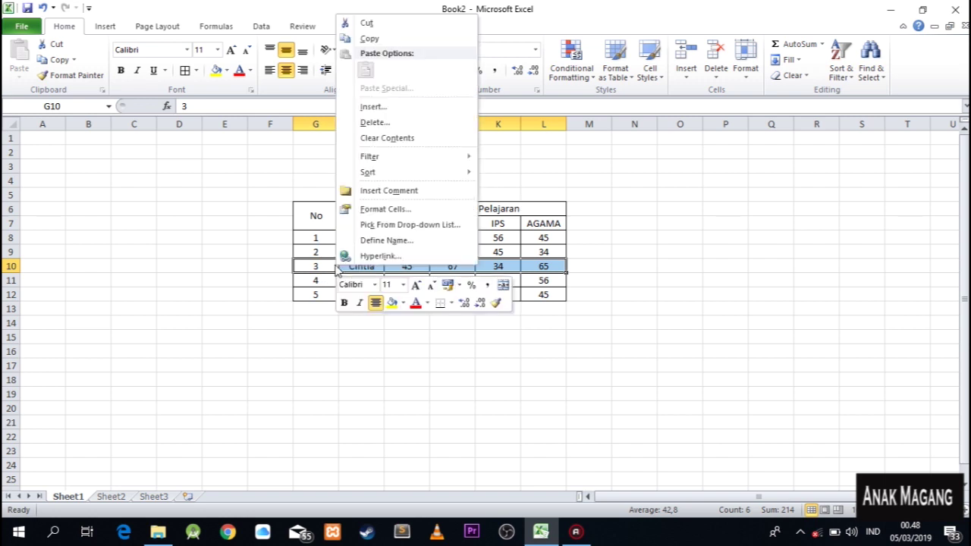
left_click(383, 106)
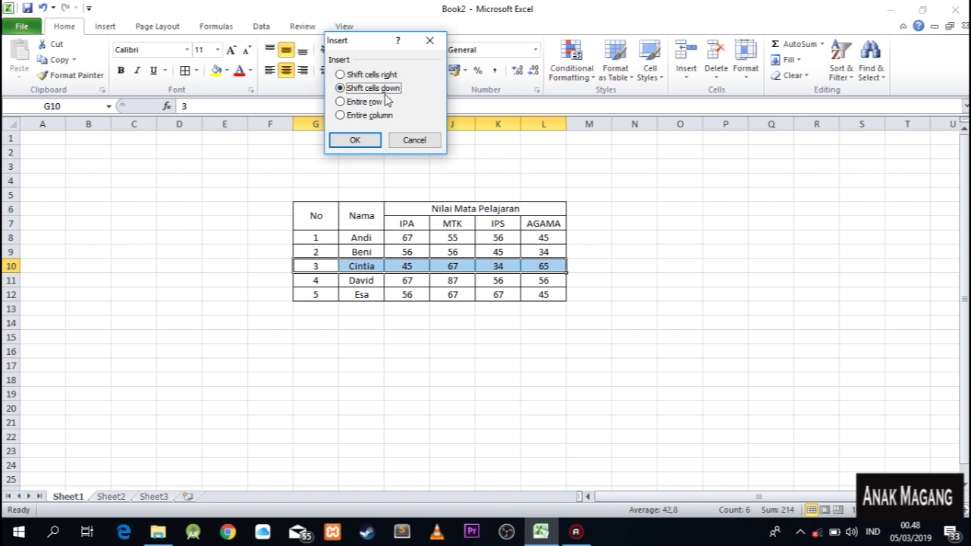
left_click(355, 141)
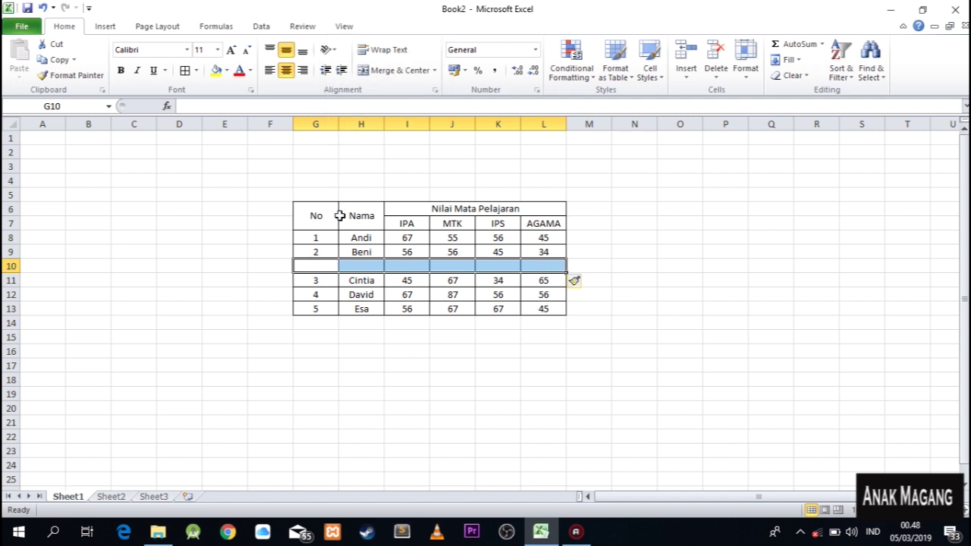
- Renumber the No column 1 to 6 through G13 as a fill series
left_click(331, 240)
left_click_drag(338, 244, 335, 313)
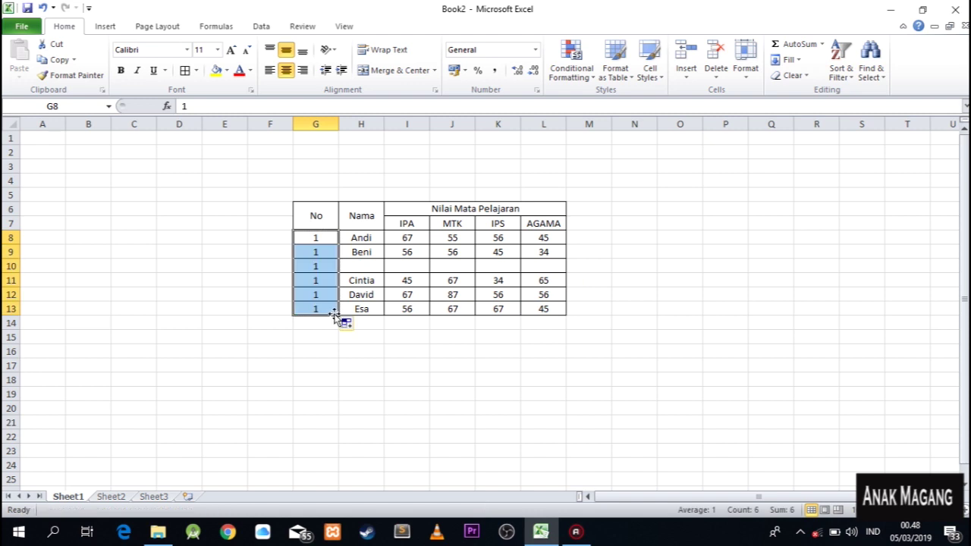
left_click(332, 239)
left_click_drag(338, 244, 336, 312)
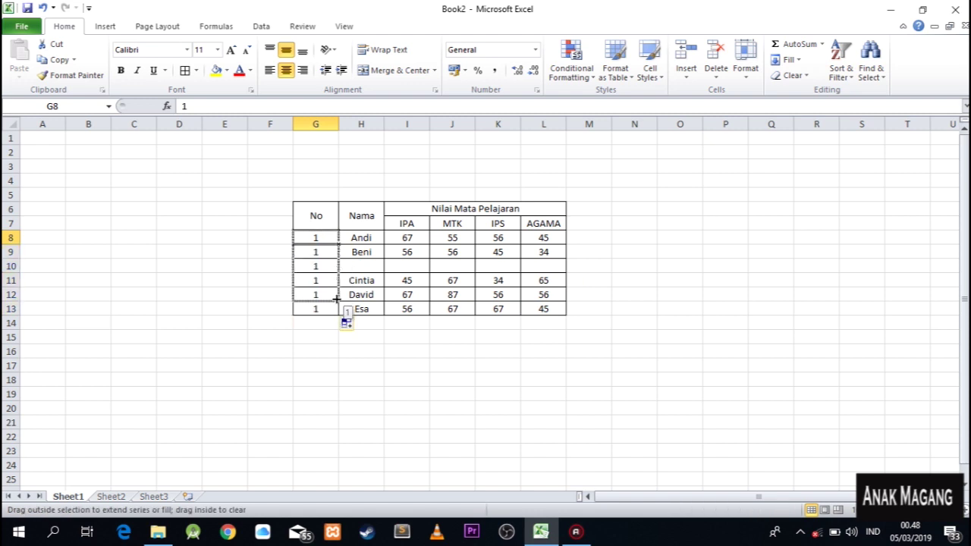
left_click(323, 243)
left_click_drag(336, 244, 338, 311)
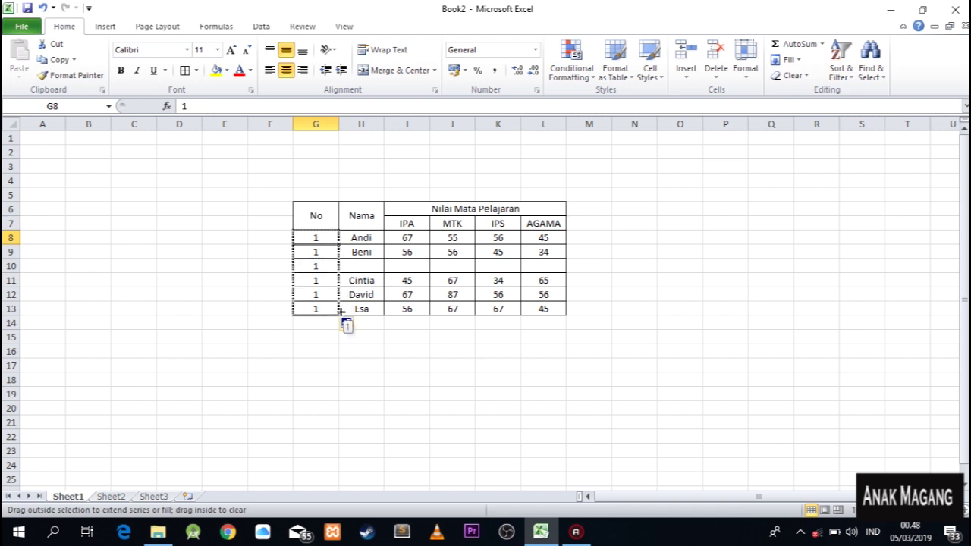
left_click(349, 325)
left_click(382, 358)
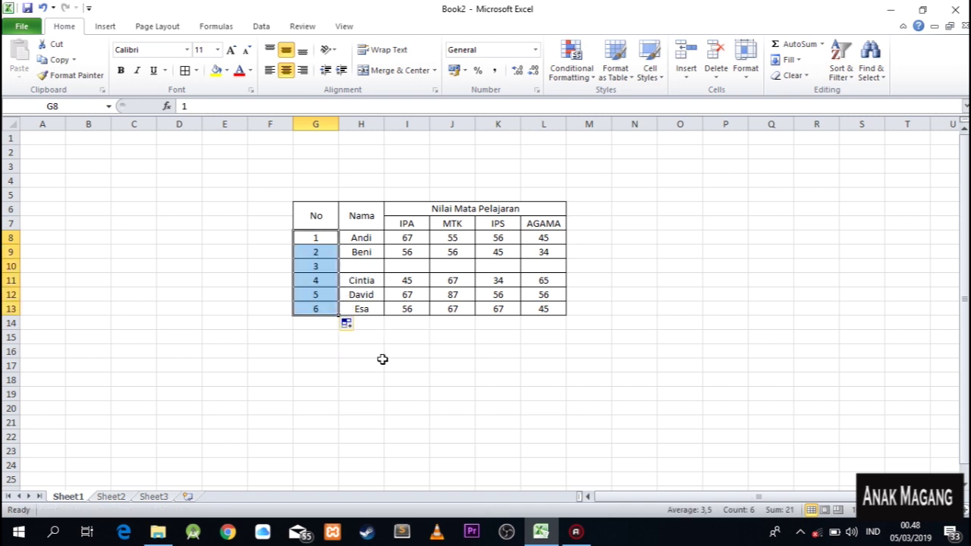
left_click(347, 264)
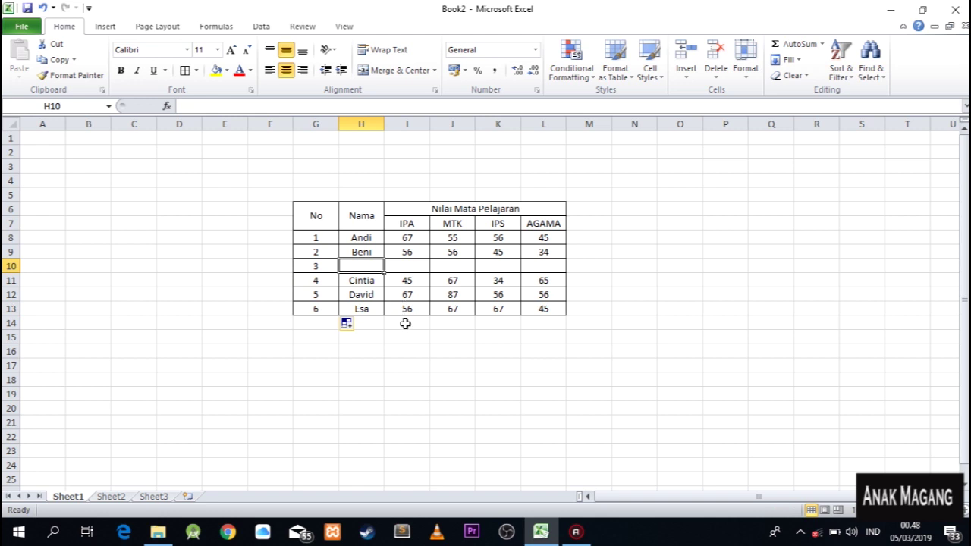
- Enter the student name 'ajeng' in cell H10
type("a")
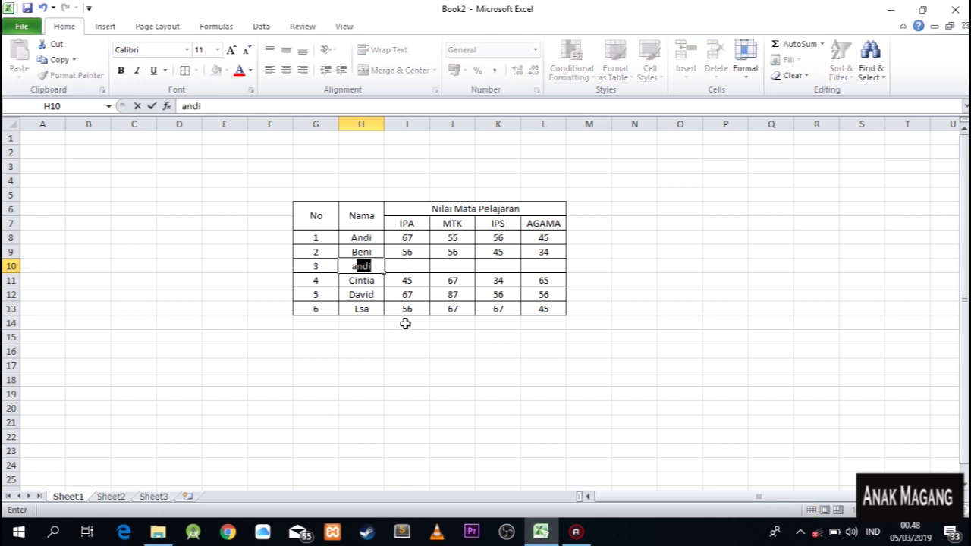
type("JENG")
key("BackSpace")
key("BackSpace")
key("BackSpace")
type("ajeng")
left_click(414, 266)
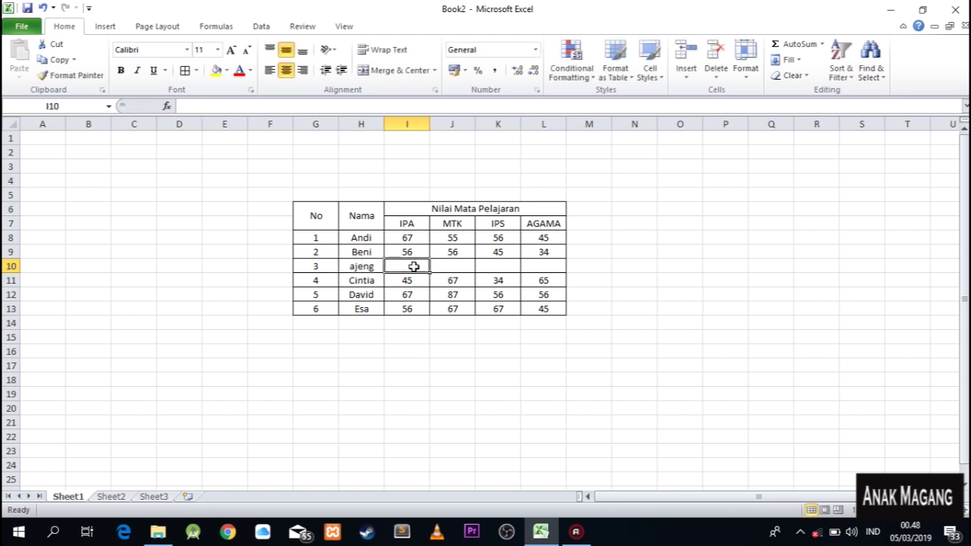
- Fill in ajeng's scores 56, 67, 67 and 78 across I10:L10
type("56")
key("Tab")
type("67")
key("Tab")
type("67")
key("Tab")
type("78")
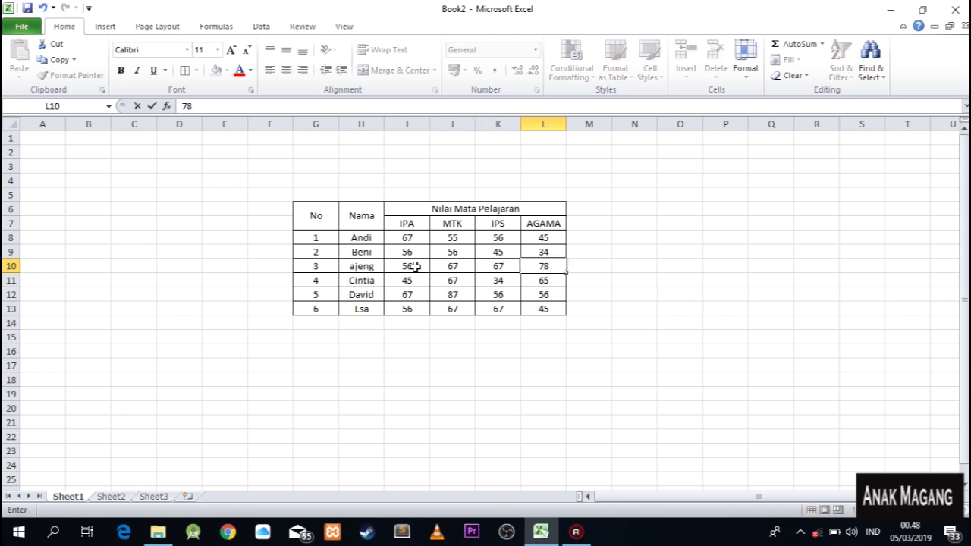
left_click(716, 211)
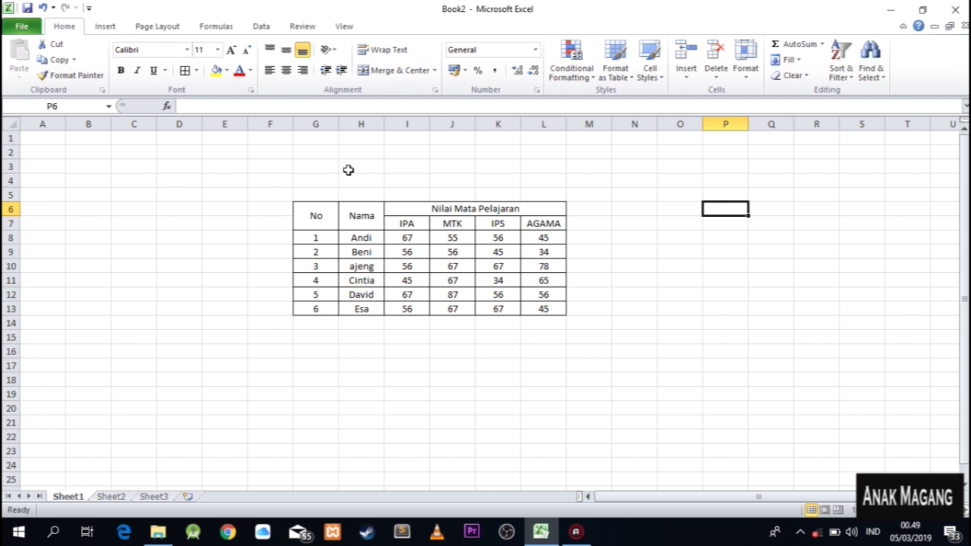
left_click_drag(315, 206, 540, 325)
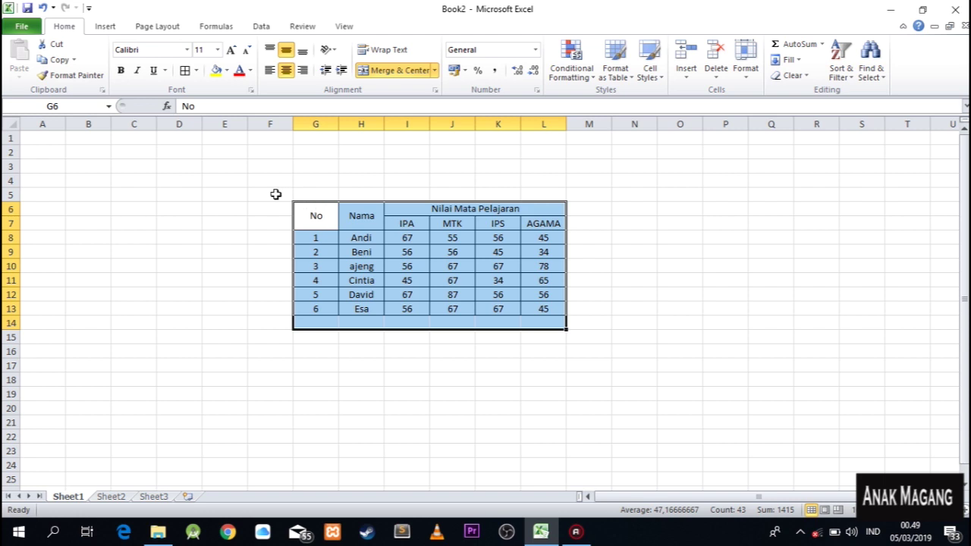
- Make the two header rows G6:L7 bold
left_click(425, 156)
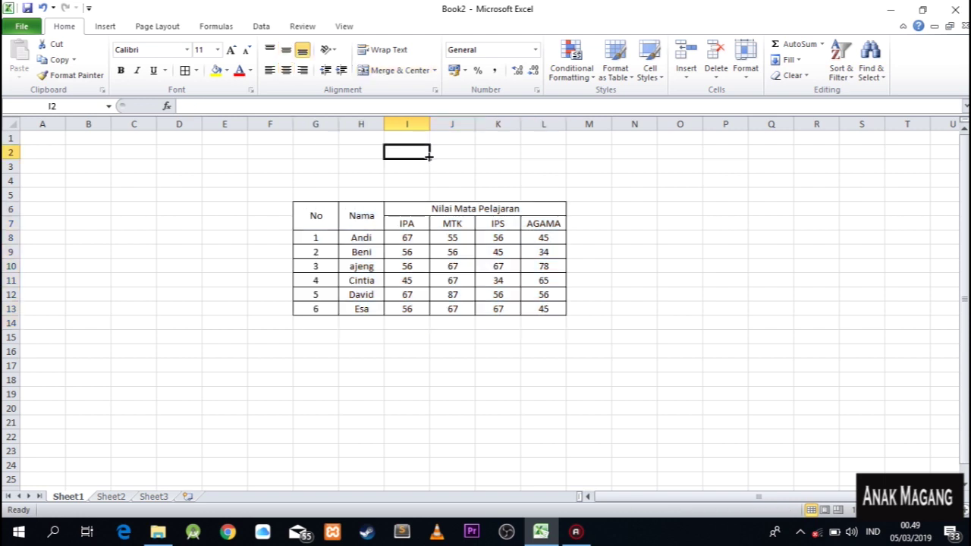
left_click_drag(311, 213, 470, 237)
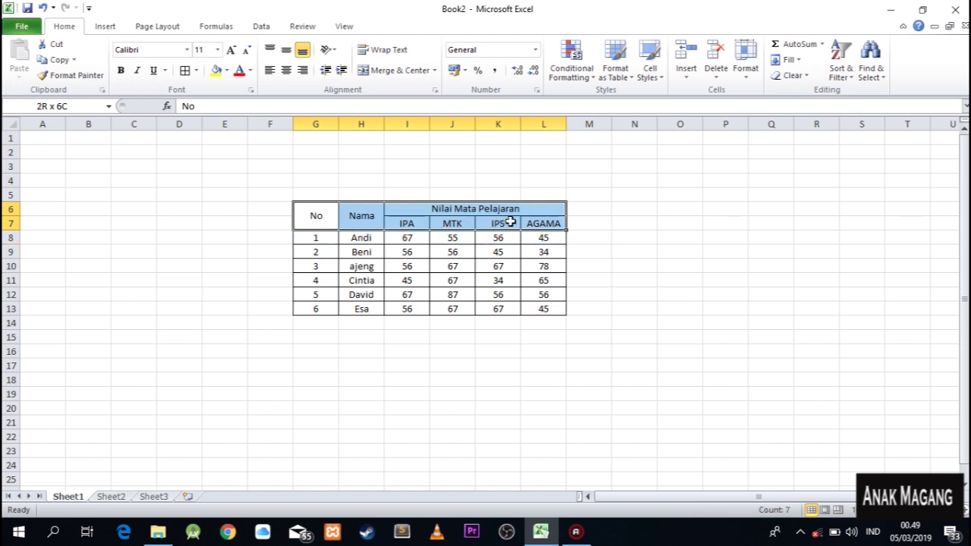
left_click_drag(470, 237, 524, 219)
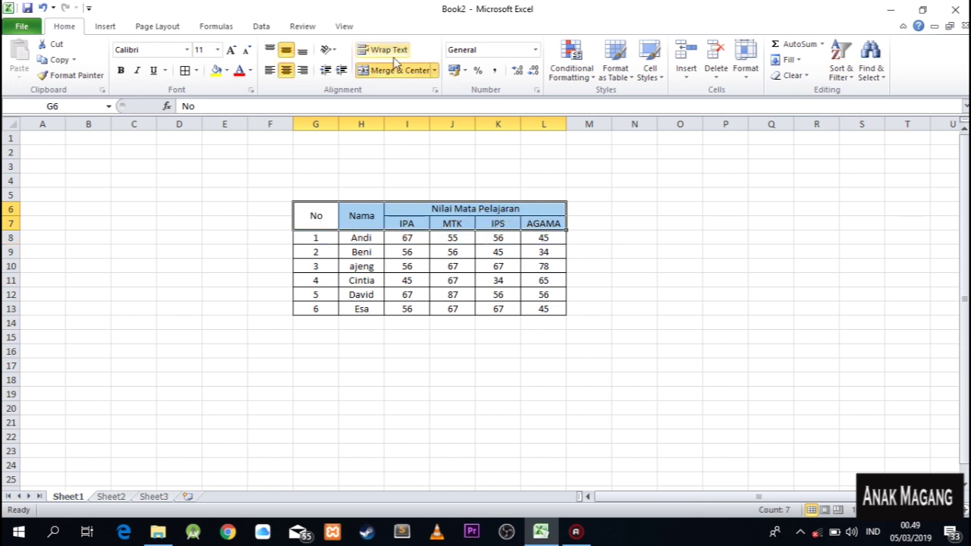
left_click(121, 72)
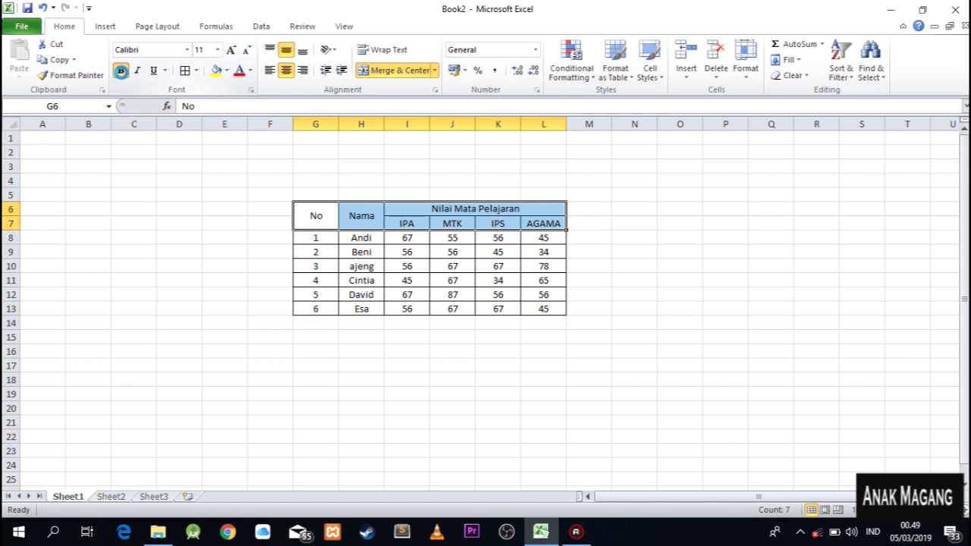
left_click(121, 72)
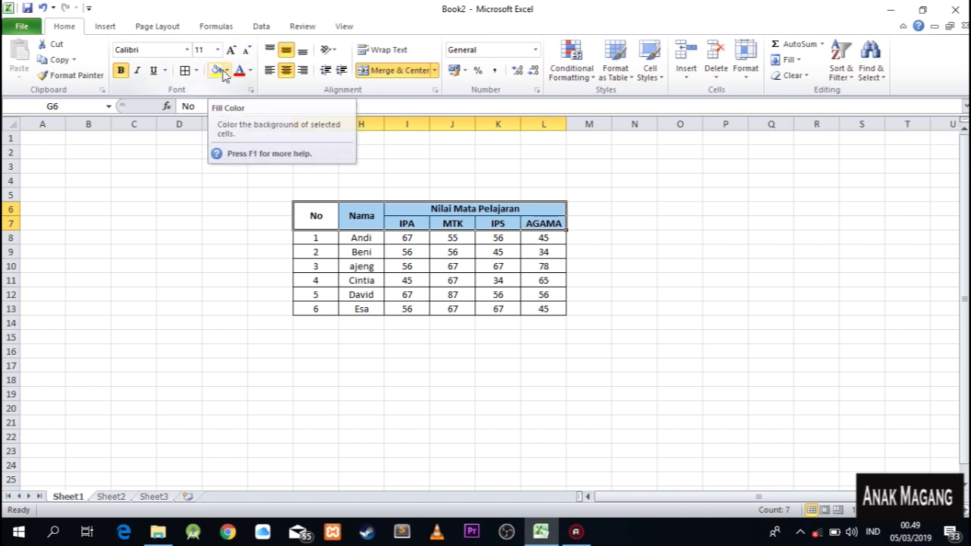
- Give the header rows a red fill with white text
left_click(225, 73)
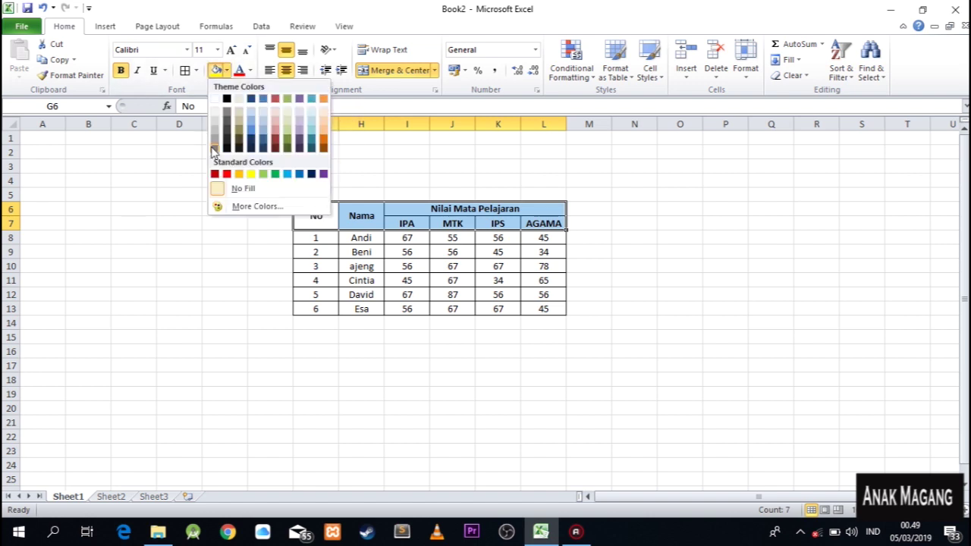
left_click(227, 174)
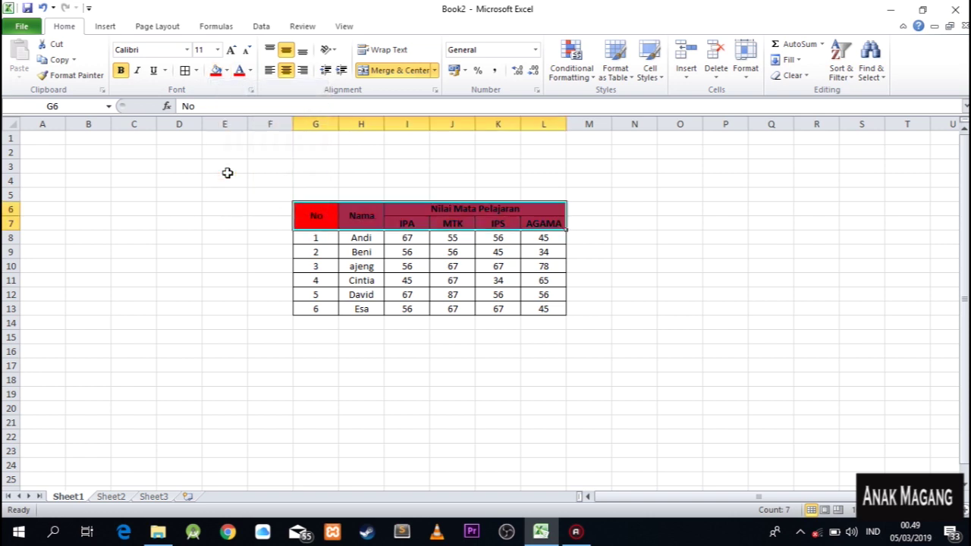
left_click(250, 71)
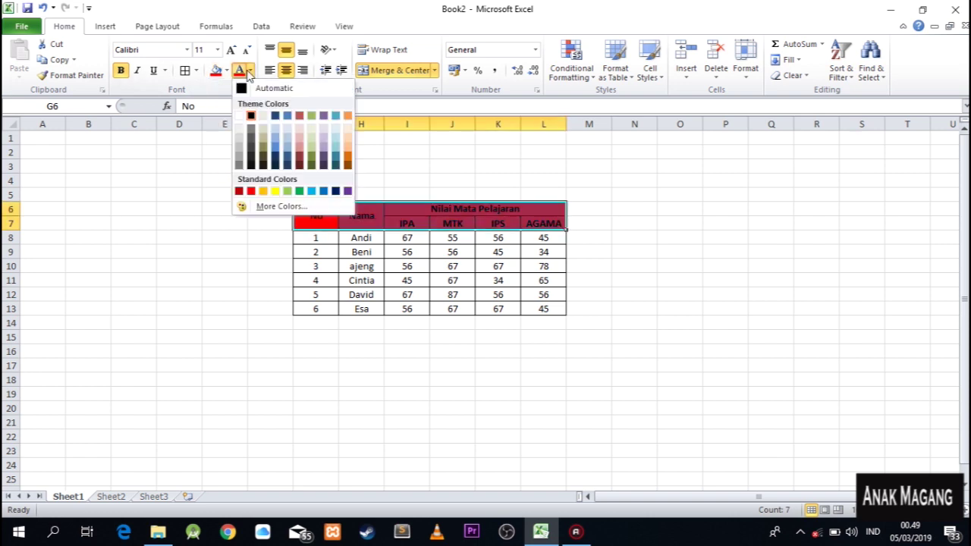
left_click(240, 116)
left_click(543, 387)
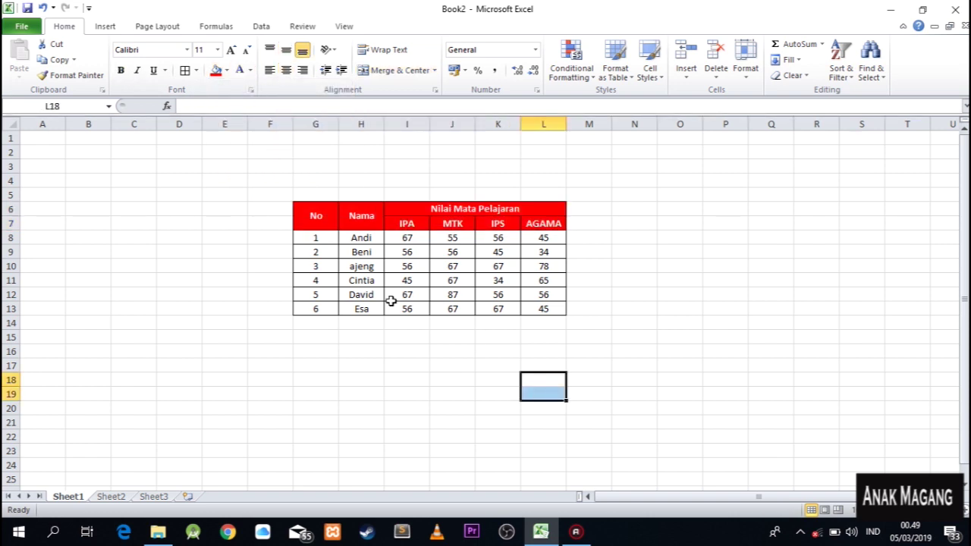
left_click(313, 237)
left_click_drag(312, 237, 545, 319)
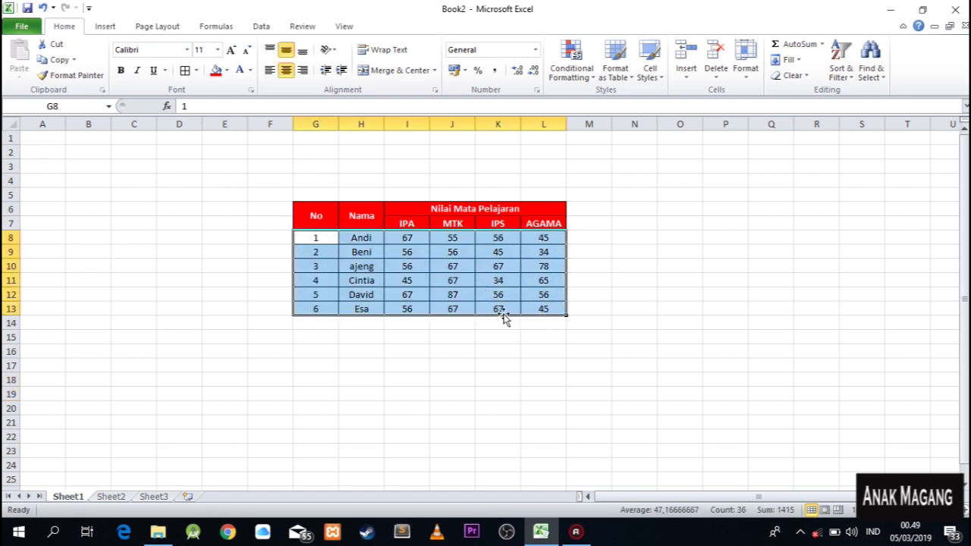
- Fill the student rows G8:L13 with the blue Aqua Accent 5 colour
left_click(228, 71)
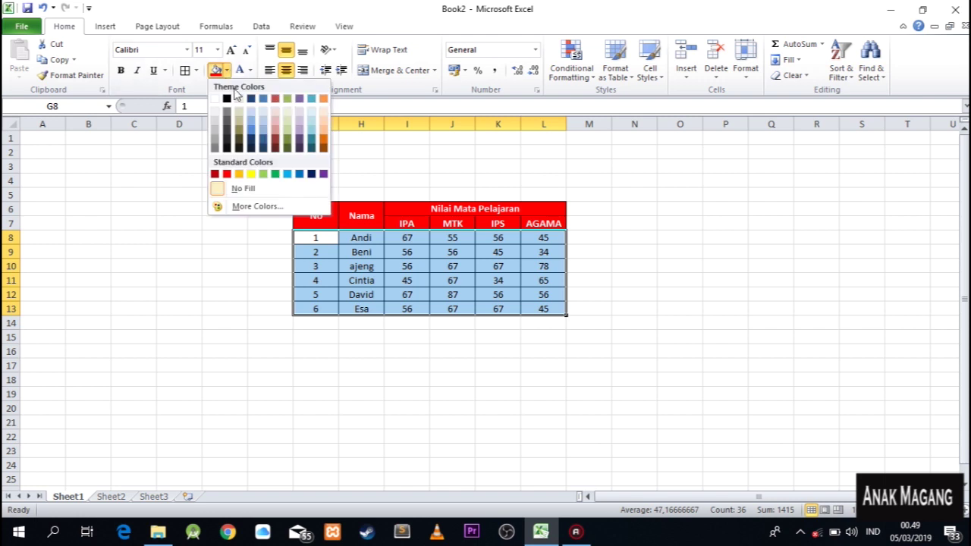
left_click(309, 99)
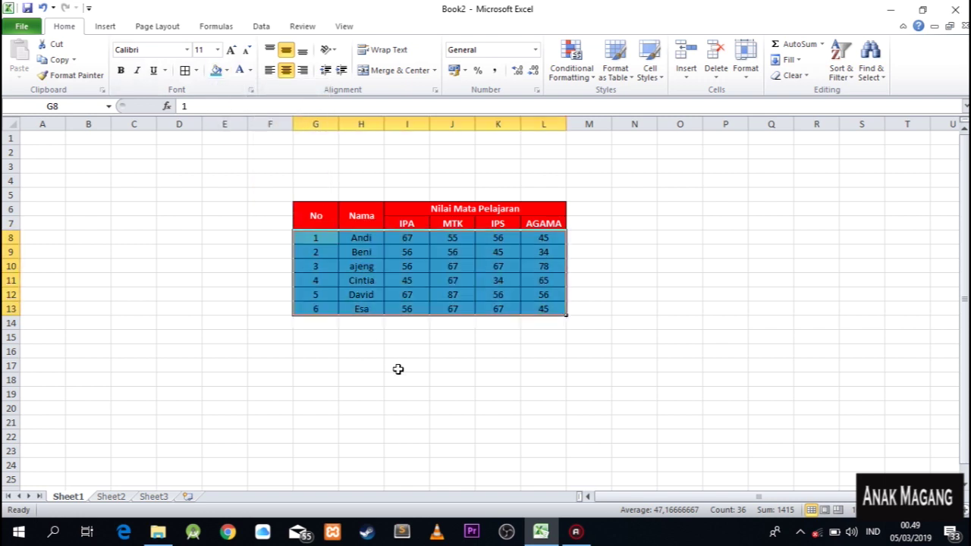
left_click(481, 408)
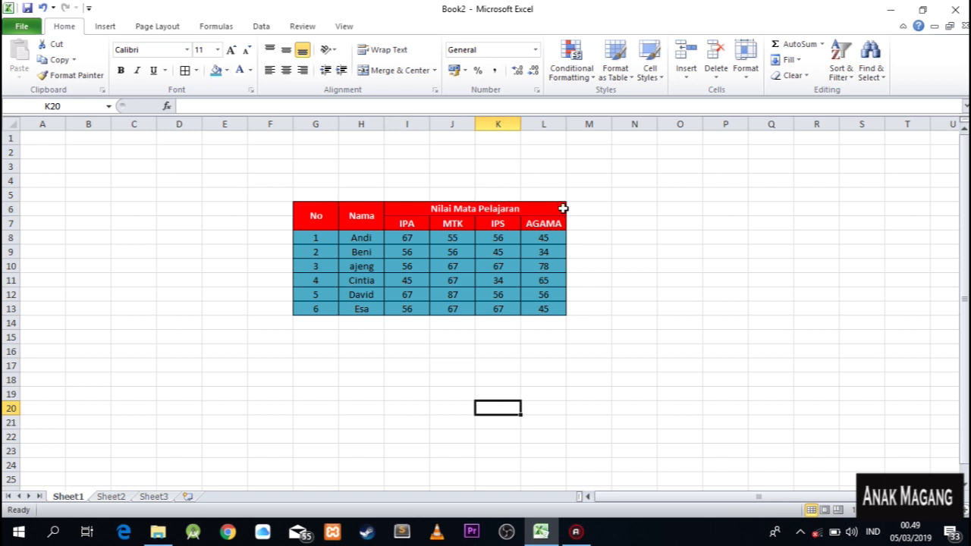
left_click(613, 282)
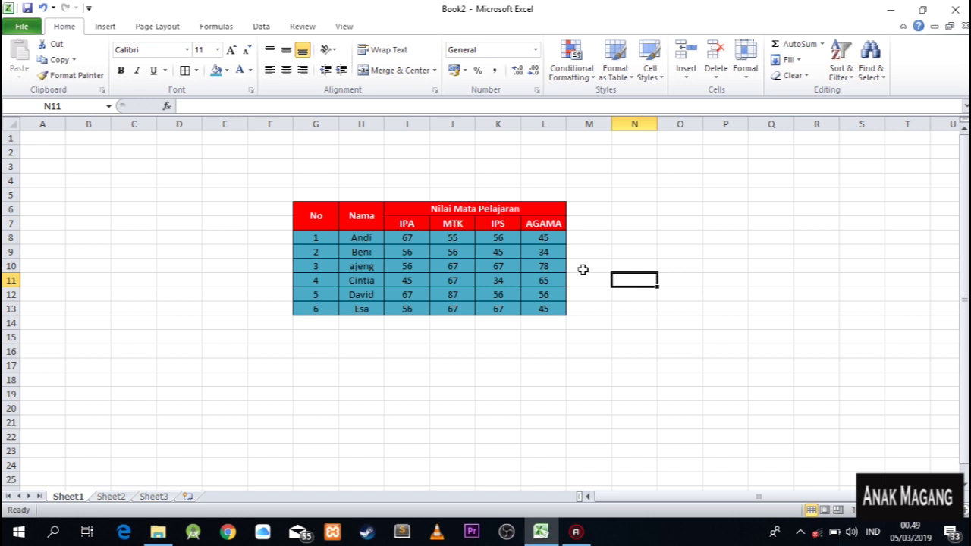